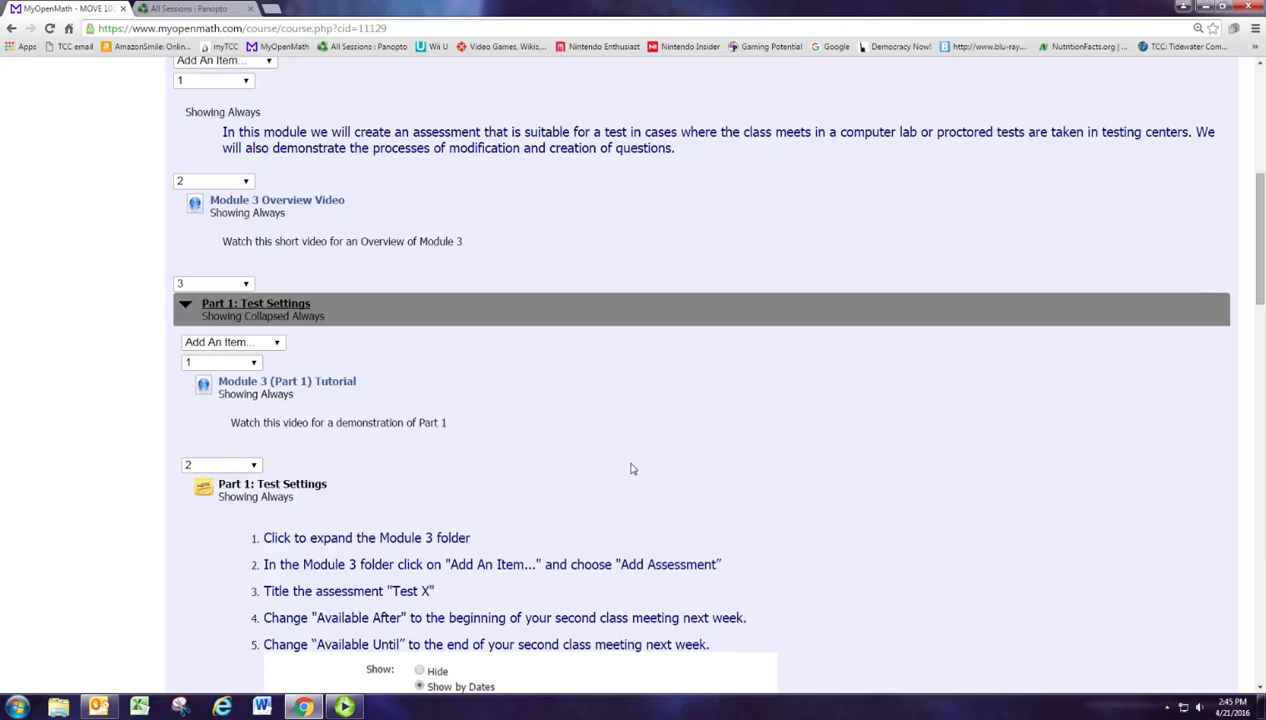
scroll(631, 468, "up", 1)
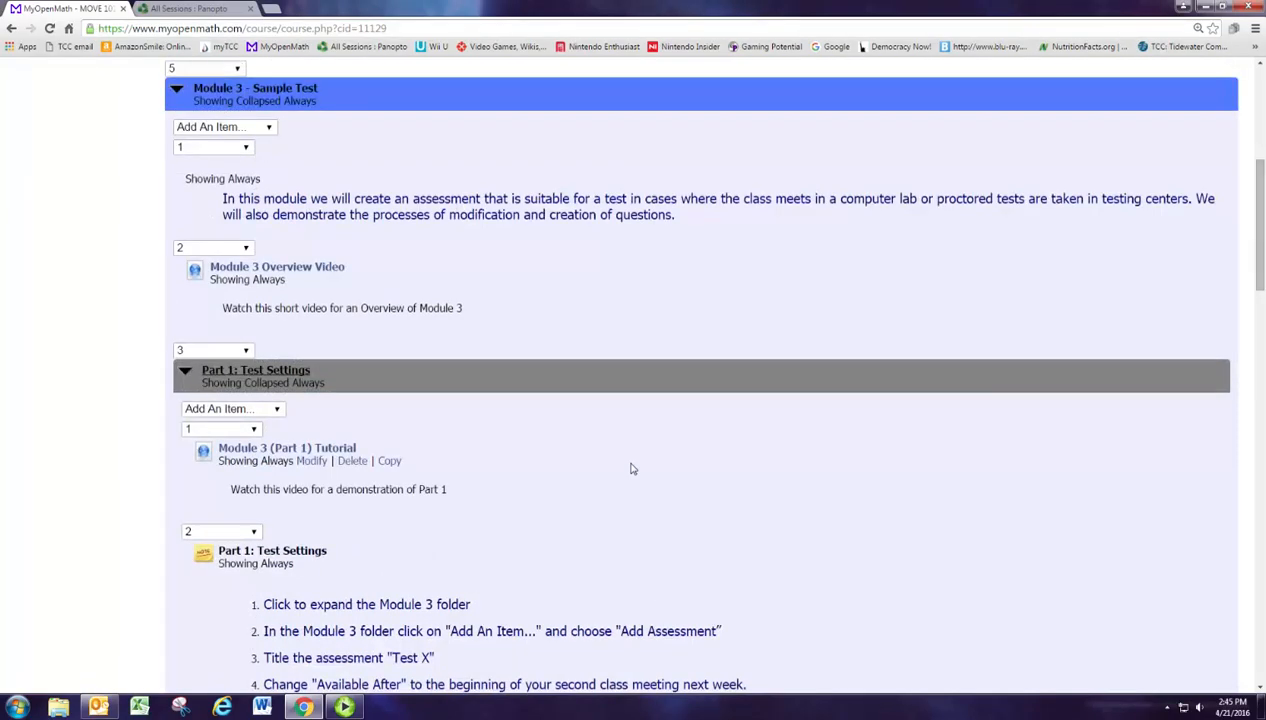
mouse_move(241, 125)
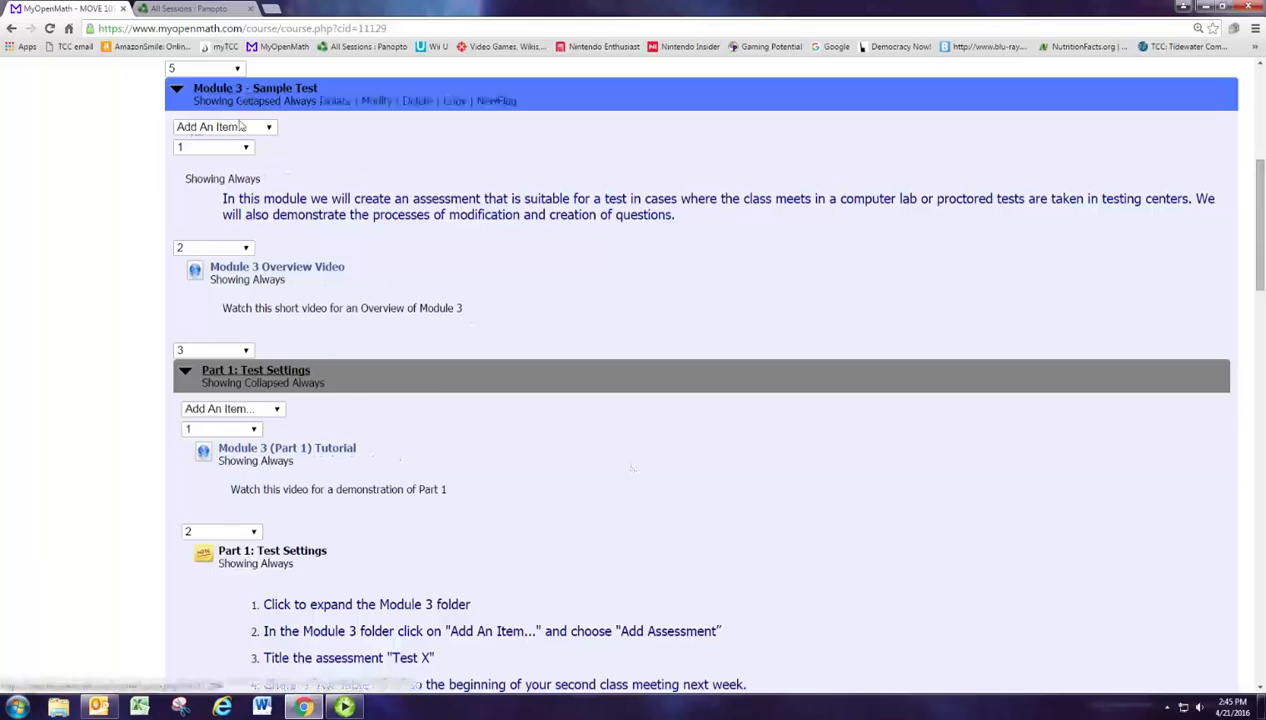
Show the Add An Item list for the Module 3 - Sample Test folder
left_click(267, 127)
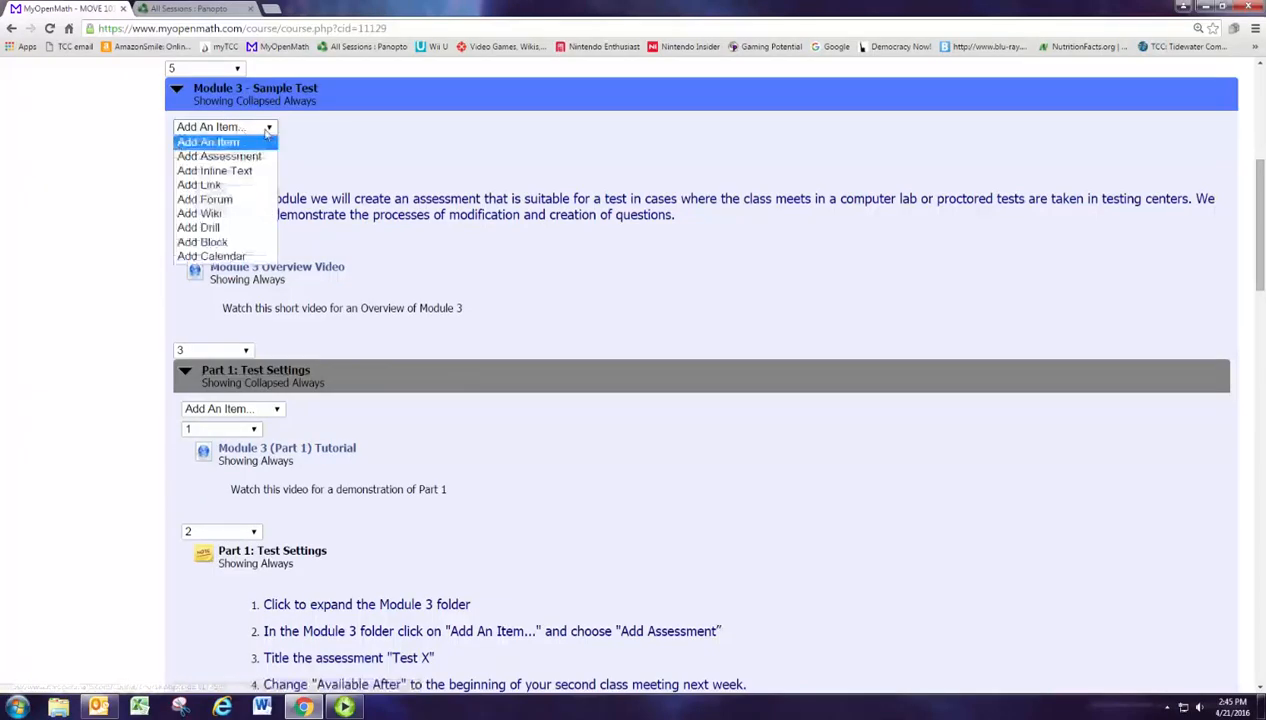
Add a new assessment and replace its placeholder name with Final Exam
left_click(259, 157)
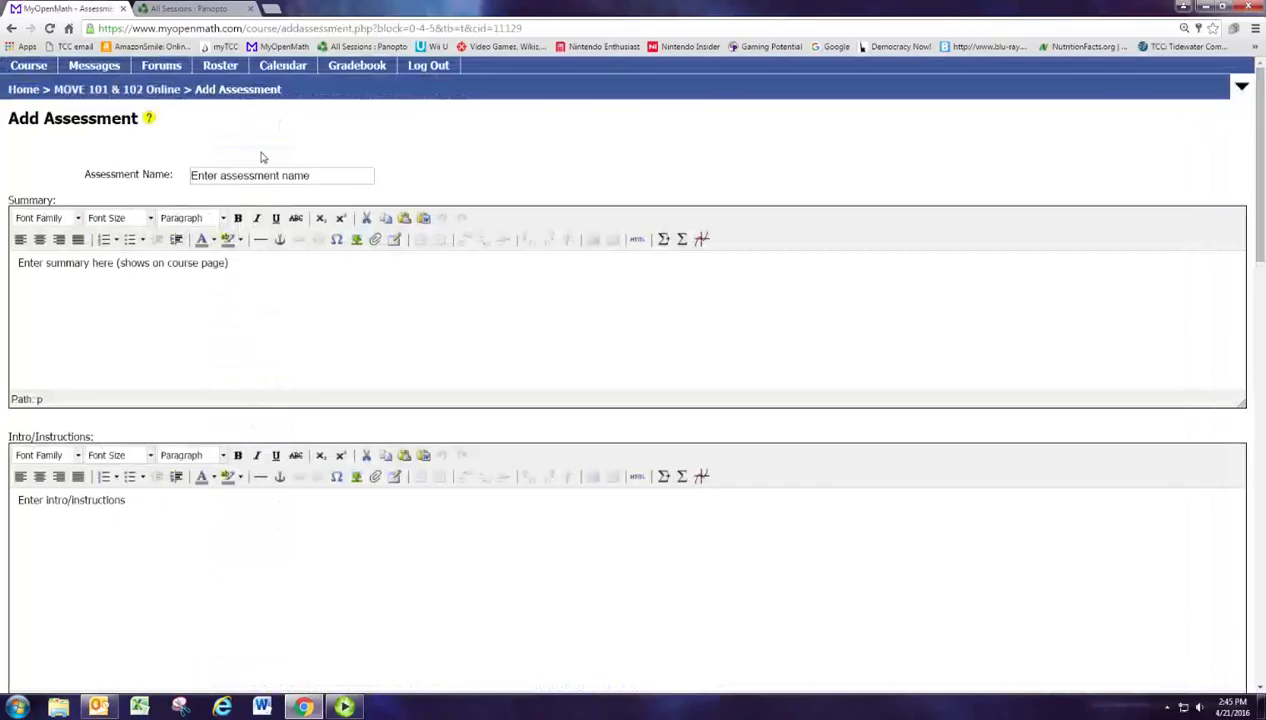
left_click_drag(317, 180, 176, 183)
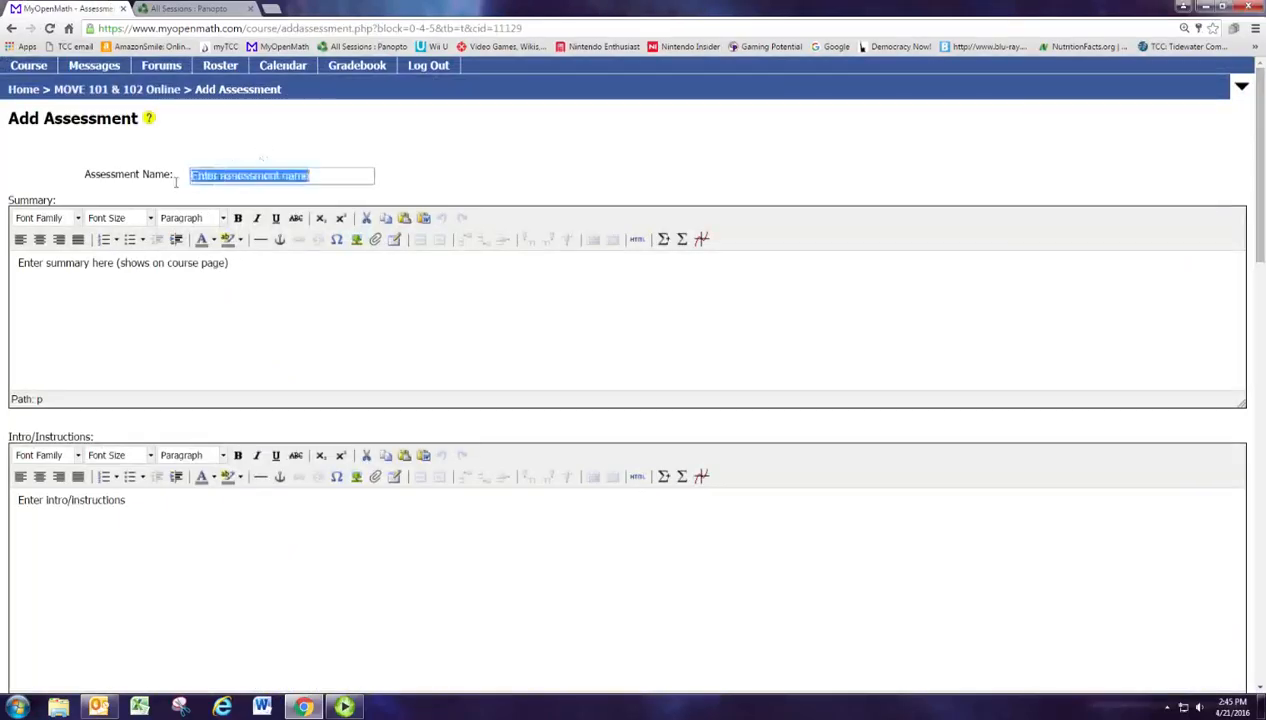
type("Fina")
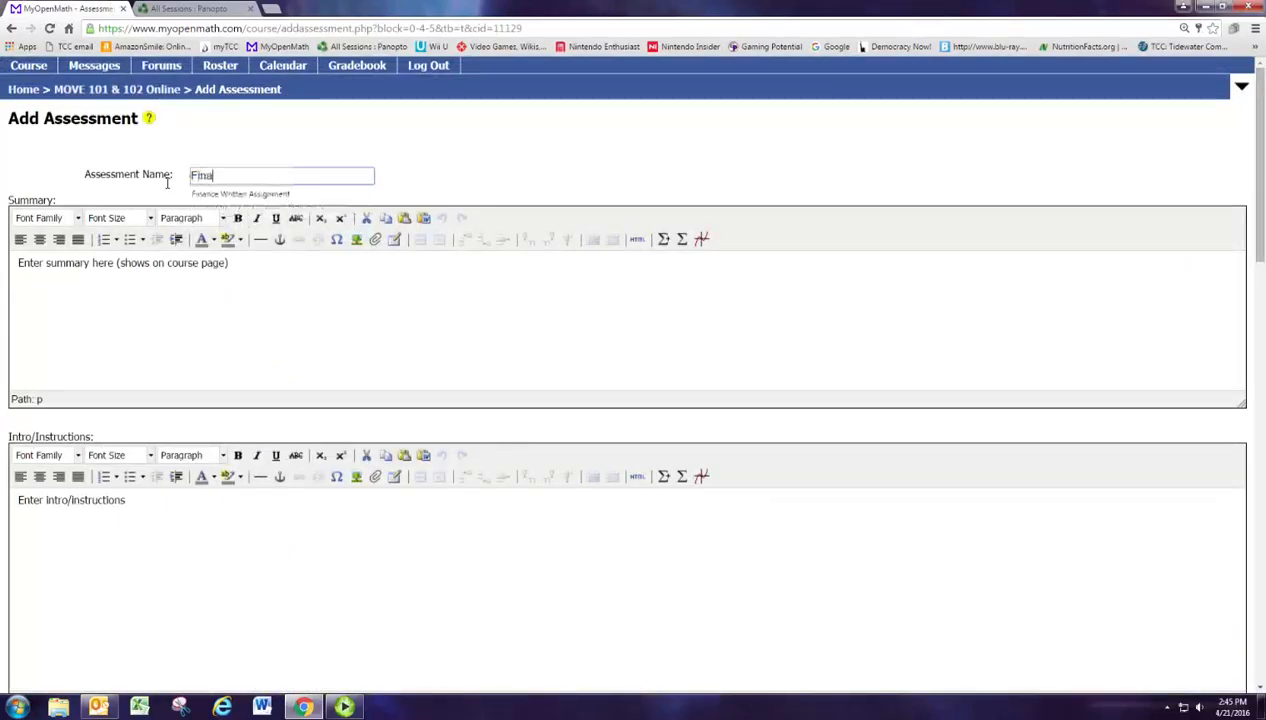
type("l Exam")
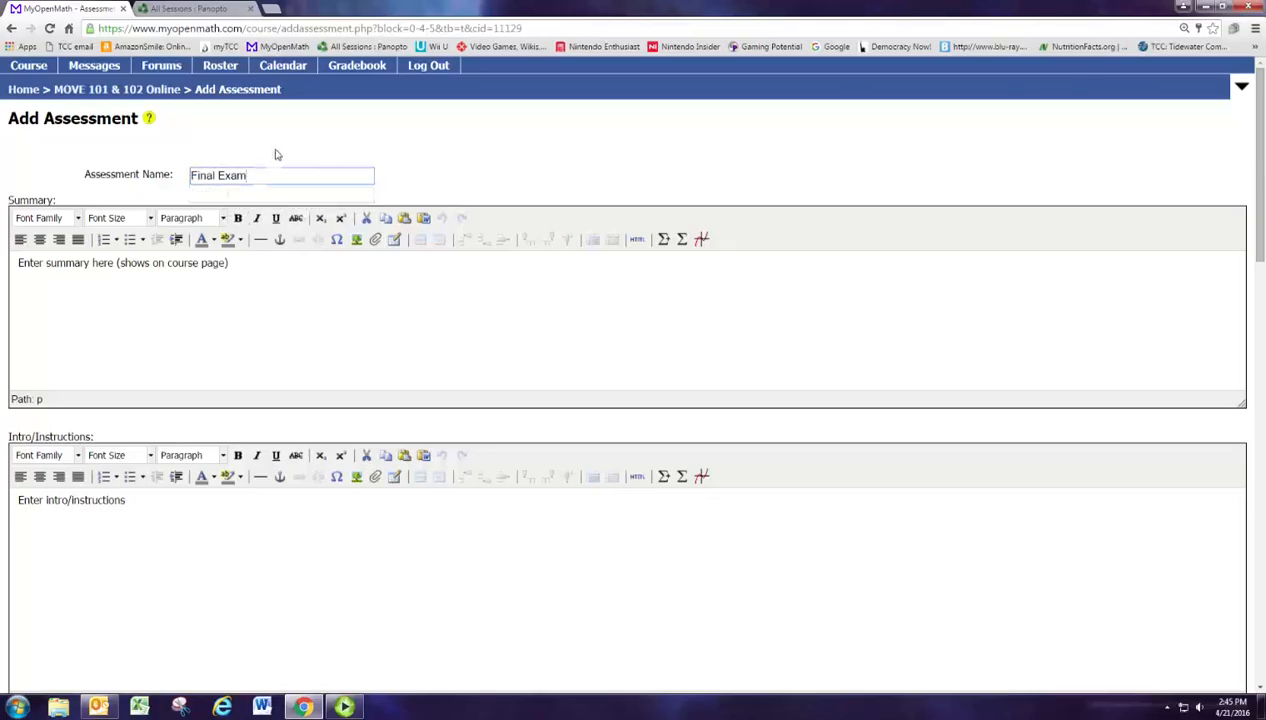
left_click(227, 303)
scroll(180, 357, "down", 3)
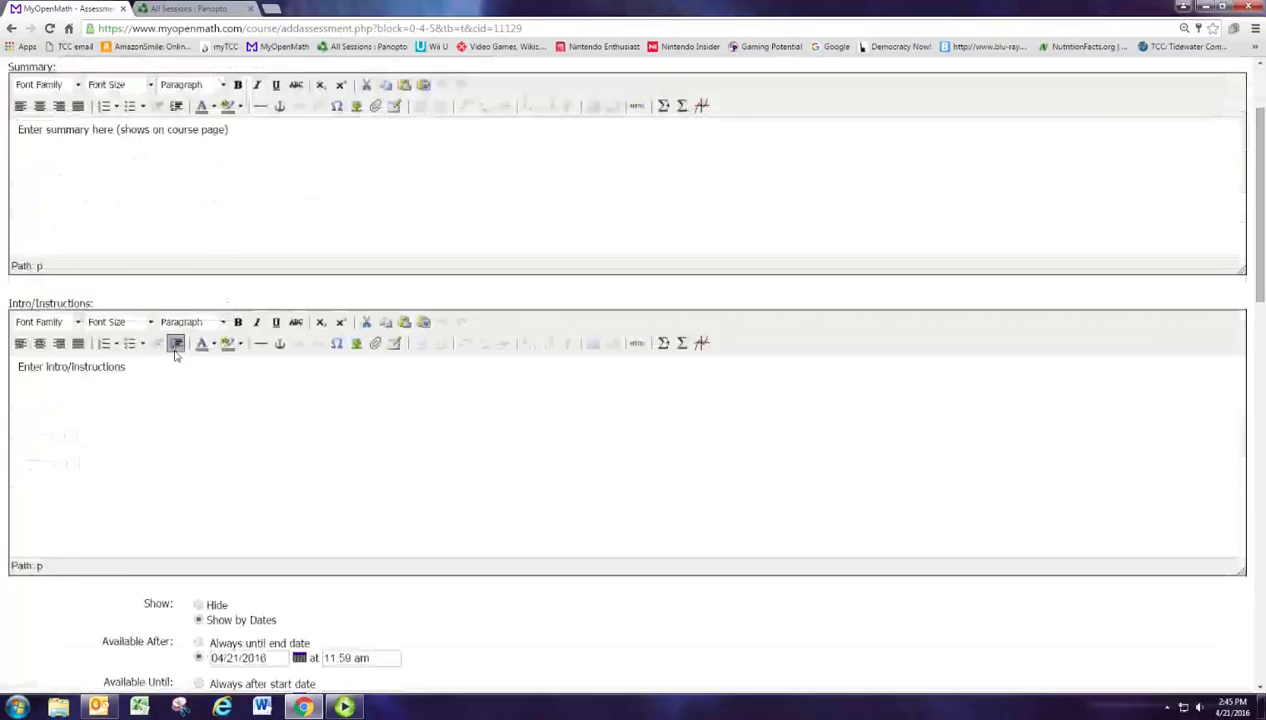
scroll(180, 357, "down", 3)
scroll(180, 357, "down", 1)
scroll(180, 357, "down", 1)
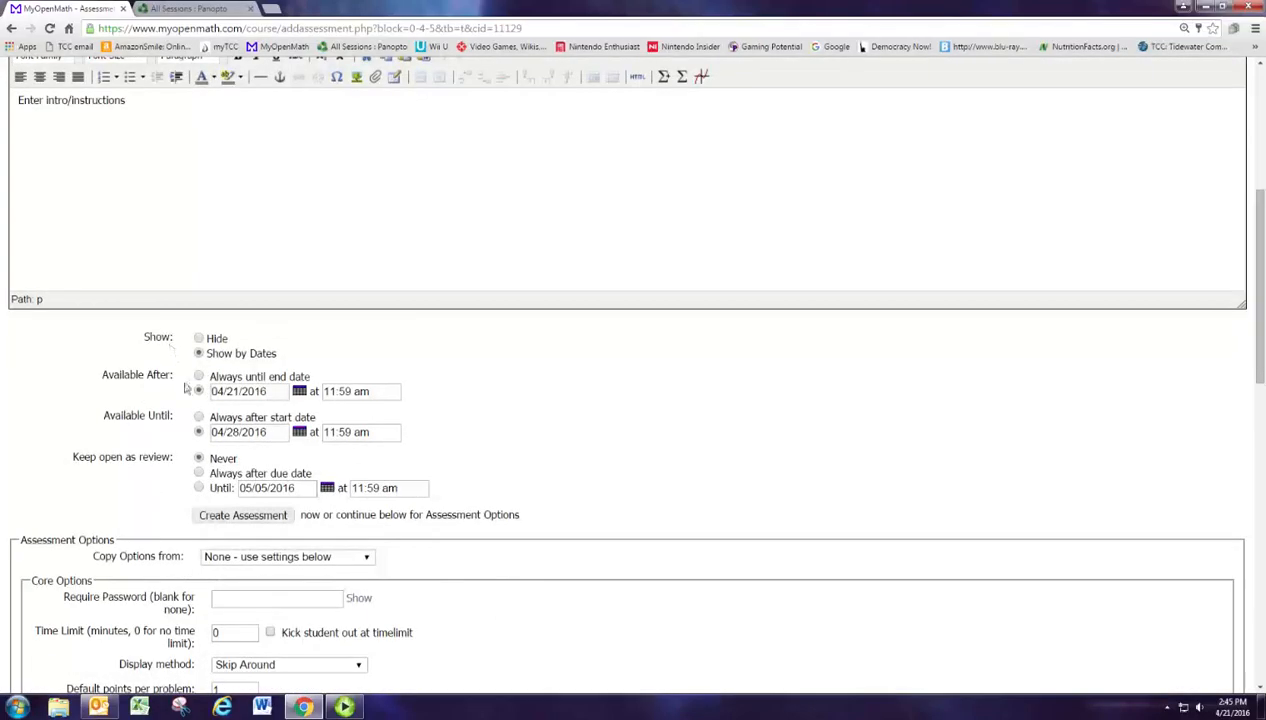
Set Available After to 04/28/2016 at 11:00 am
left_click(300, 391)
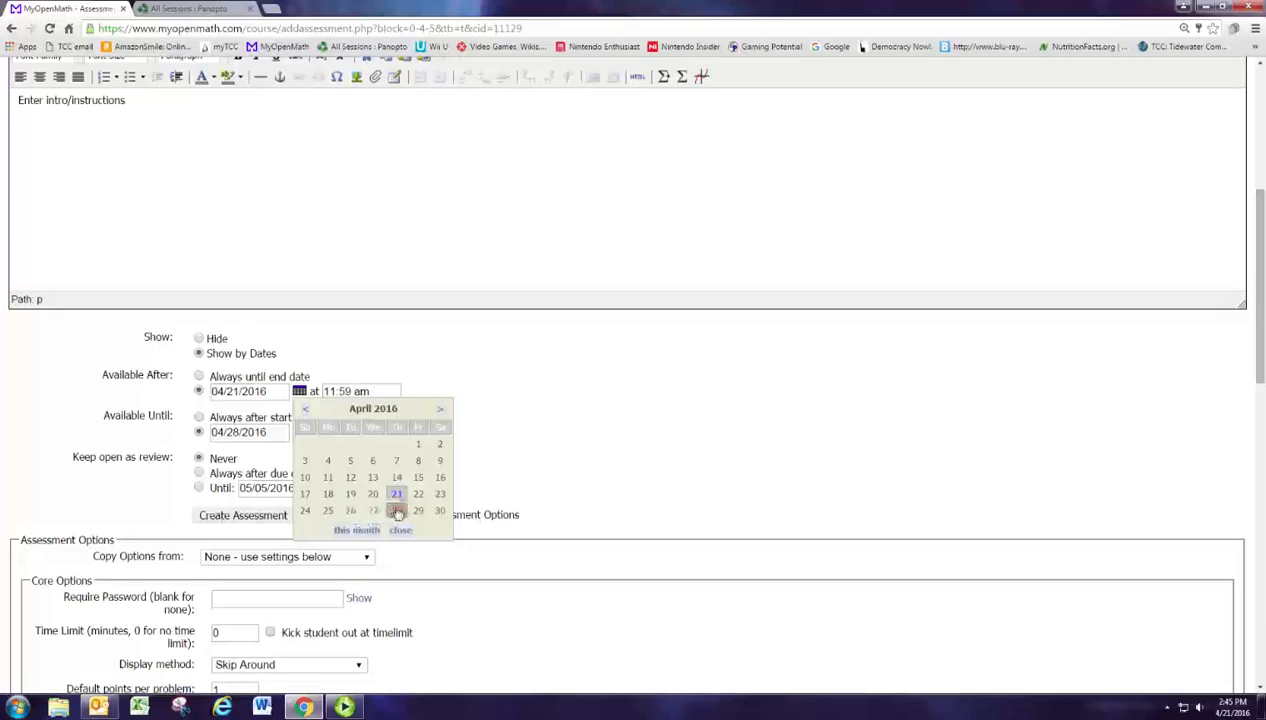
left_click(398, 512)
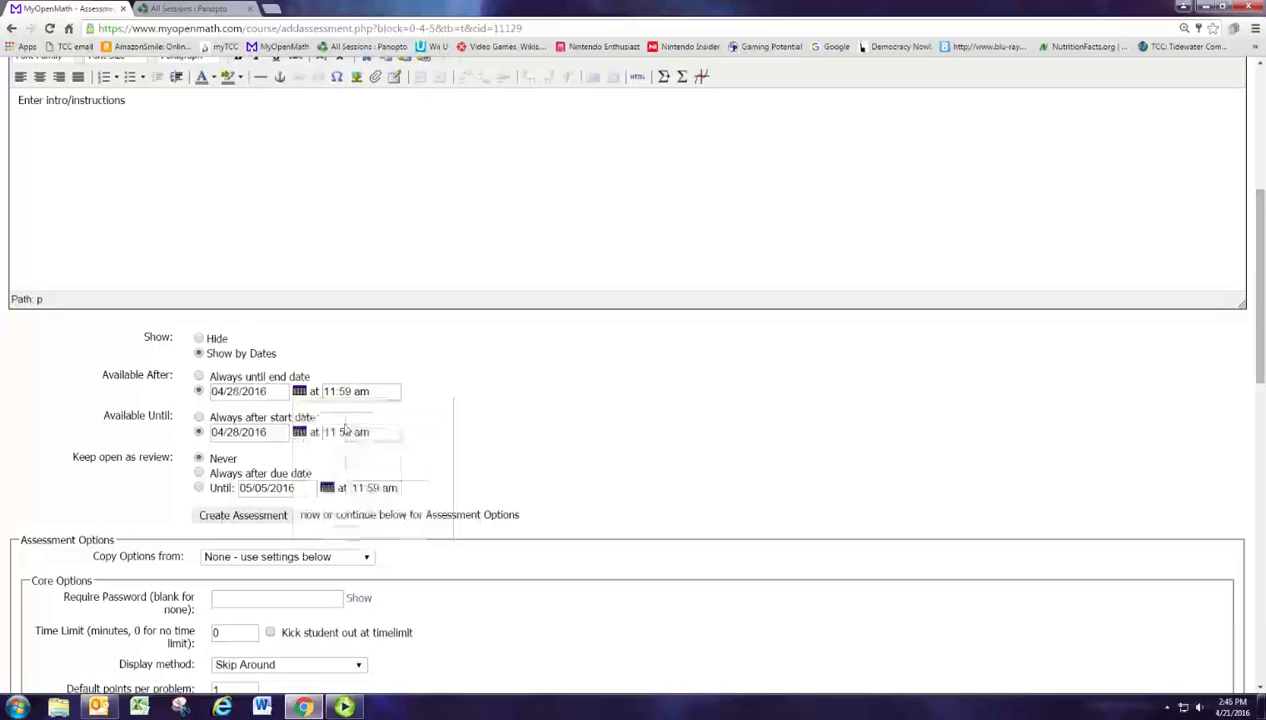
left_click(349, 391)
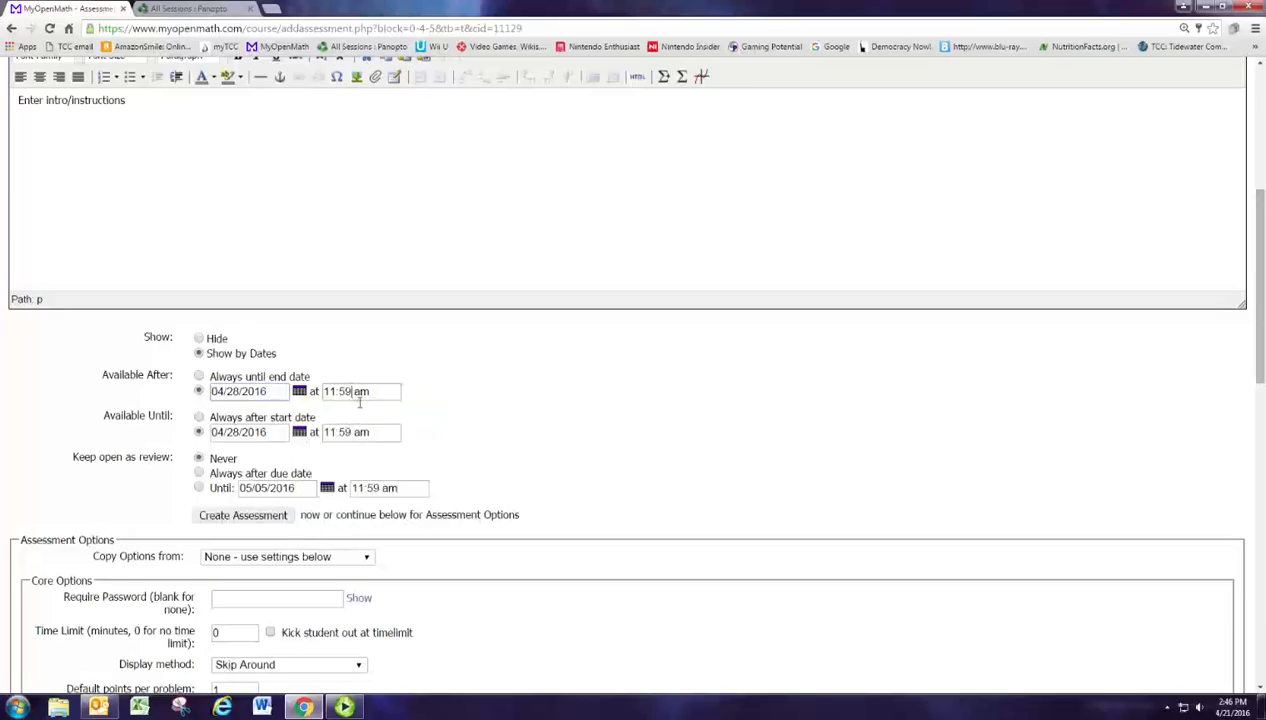
key("BackSpace")
key("BackSpace")
type("00")
Set Available Until to 04/28/2016 at 12:15 pm
left_click(299, 432)
left_click(396, 552)
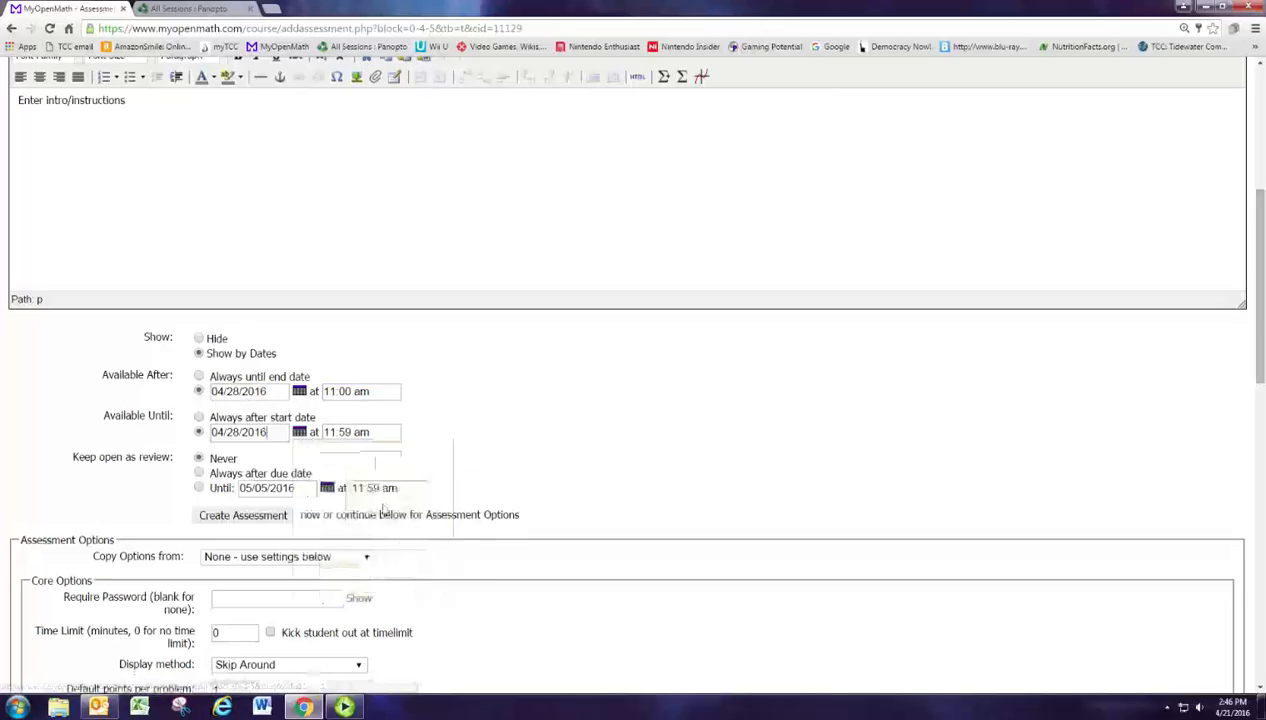
left_click_drag(352, 432, 318, 432)
type("12")
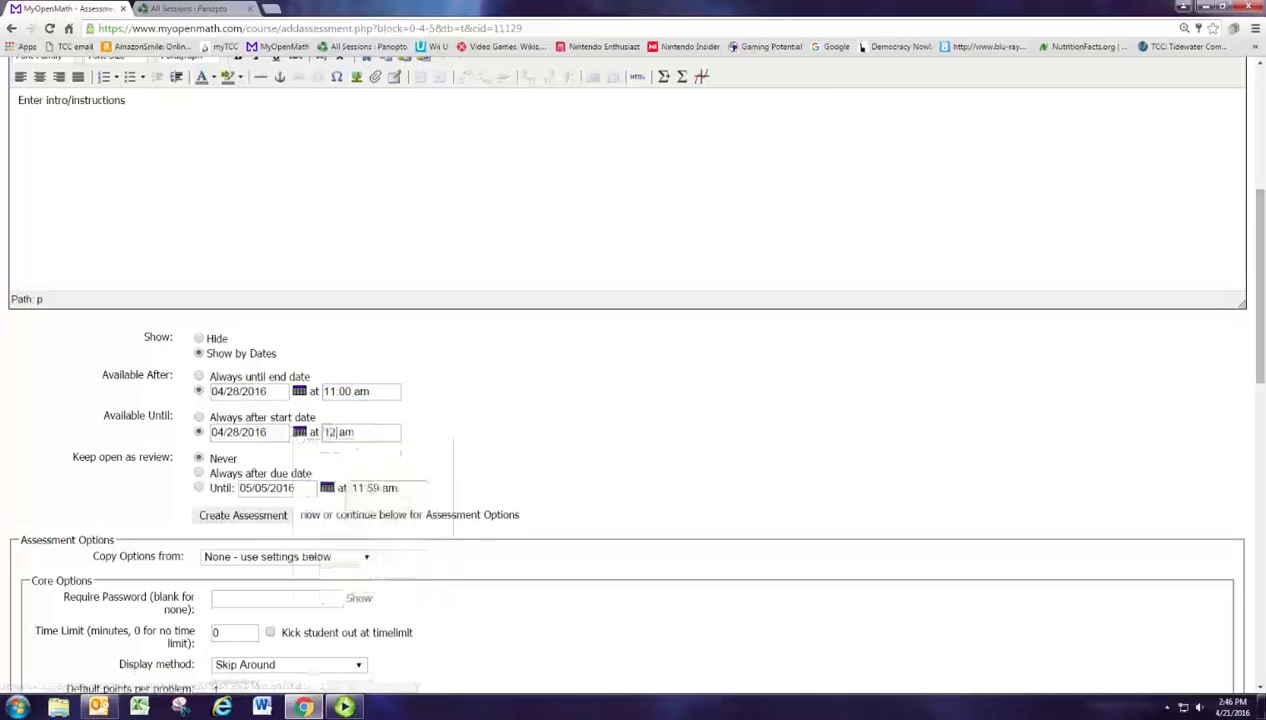
type(":15")
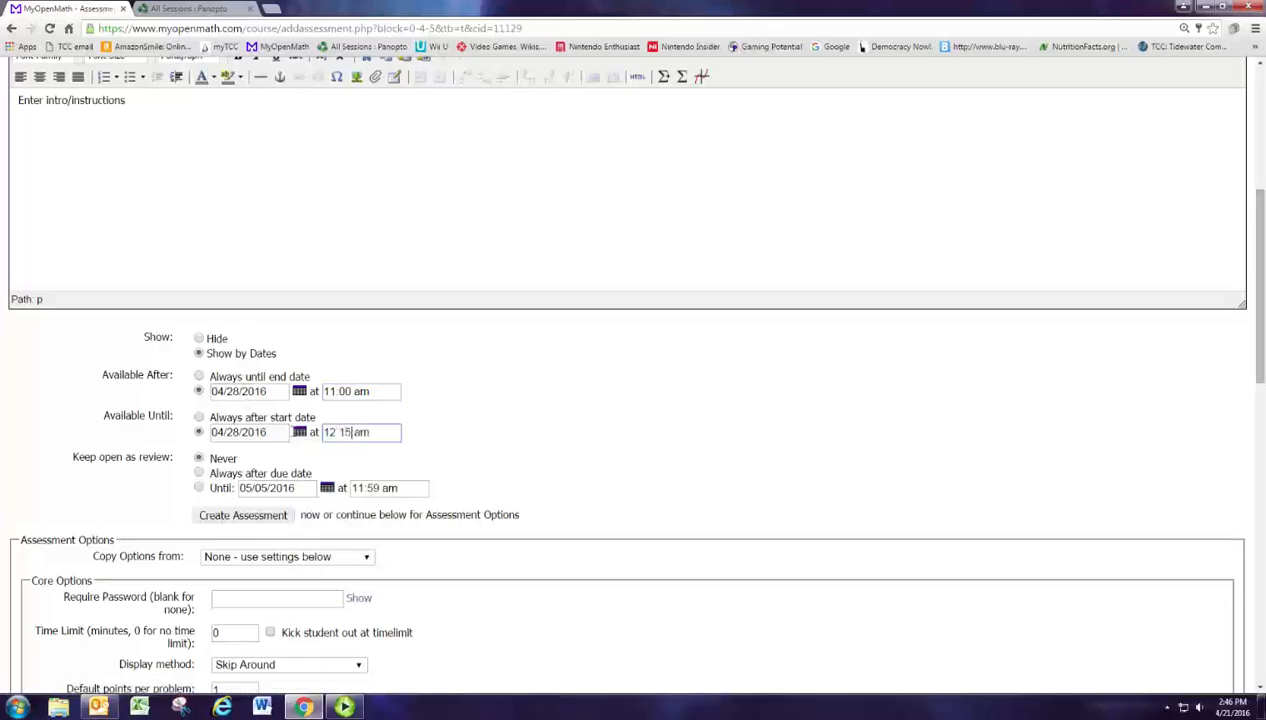
key("Right")
key("Delete")
type("p")
scroll(482, 450, "down", 2)
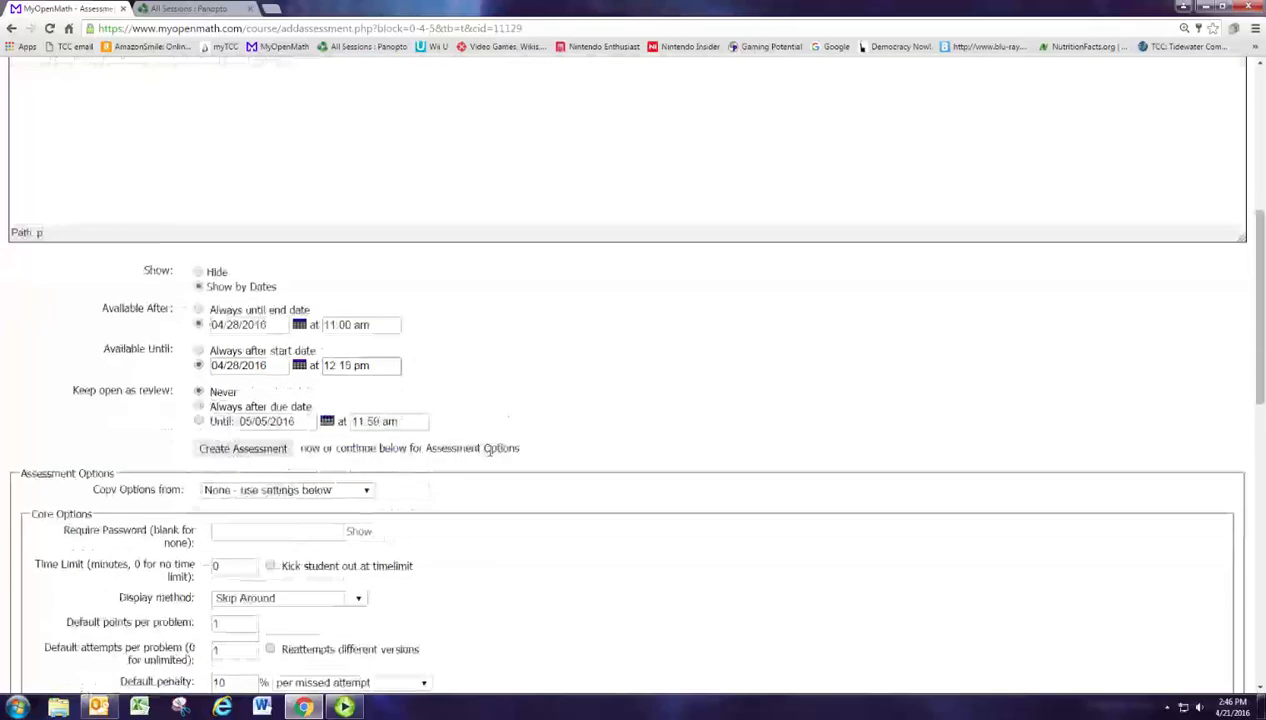
scroll(482, 450, "down", 1)
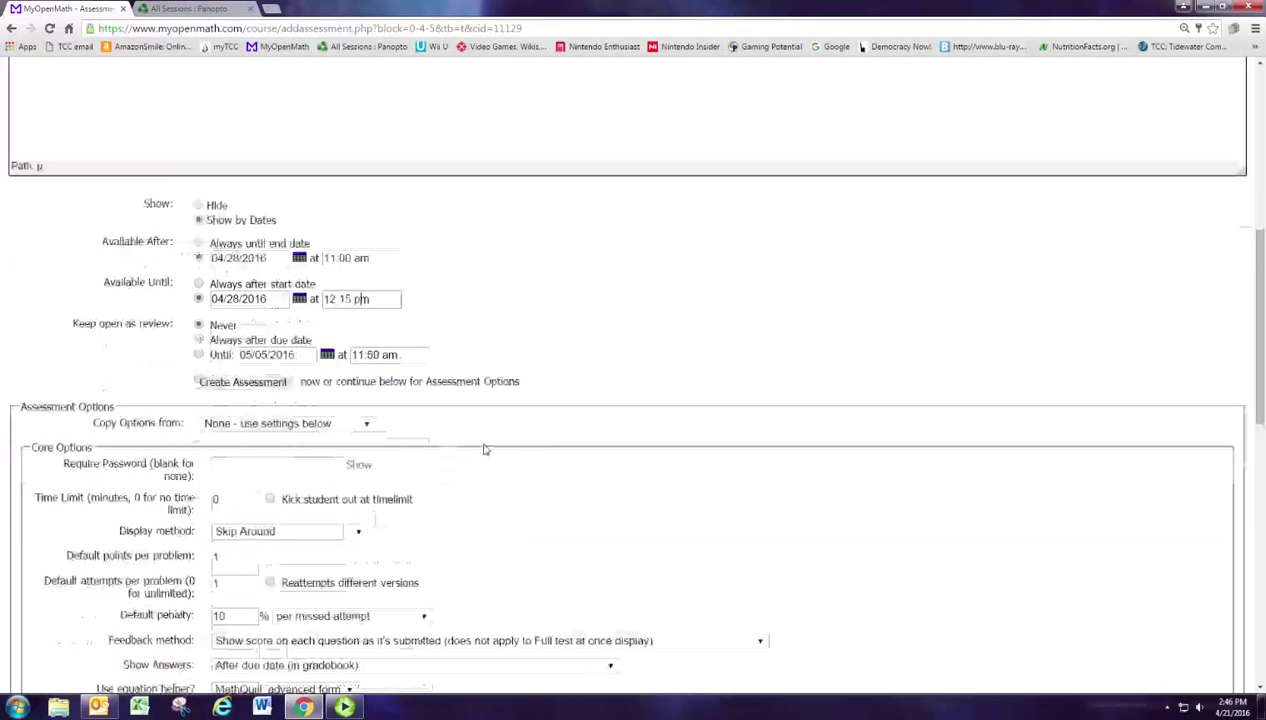
left_click(309, 466)
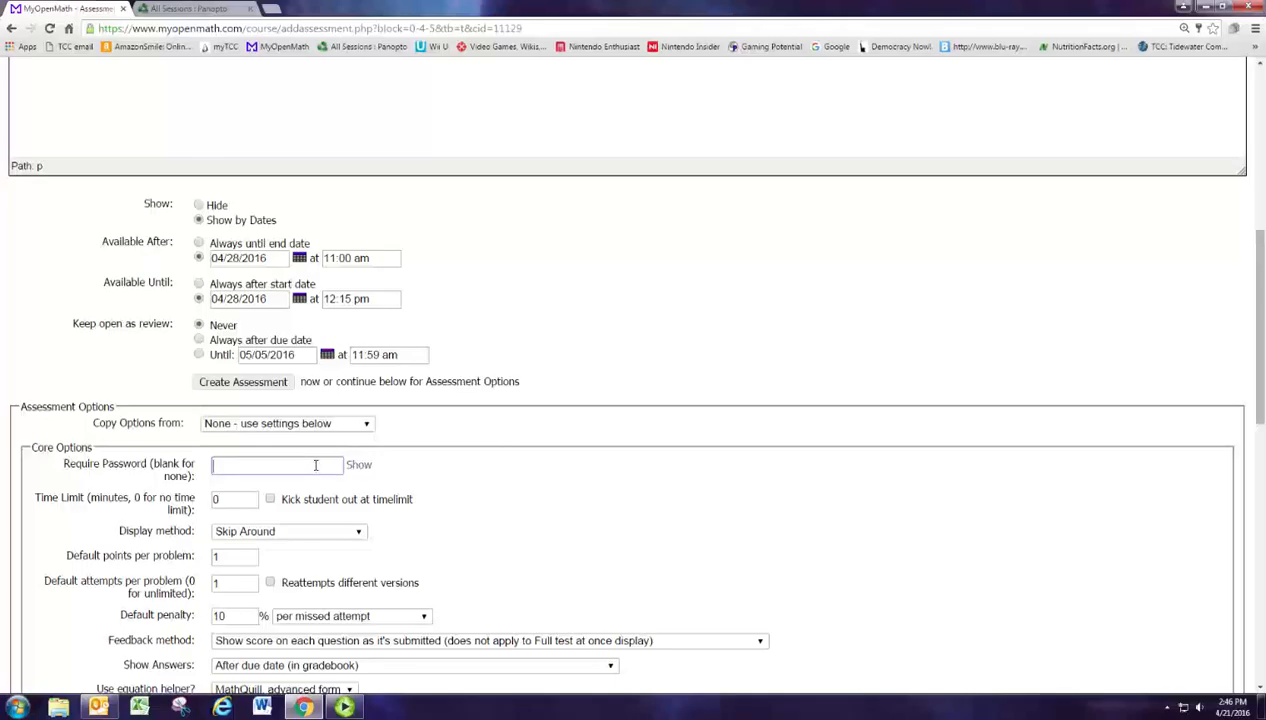
type("•")
type("••••")
left_click(358, 465)
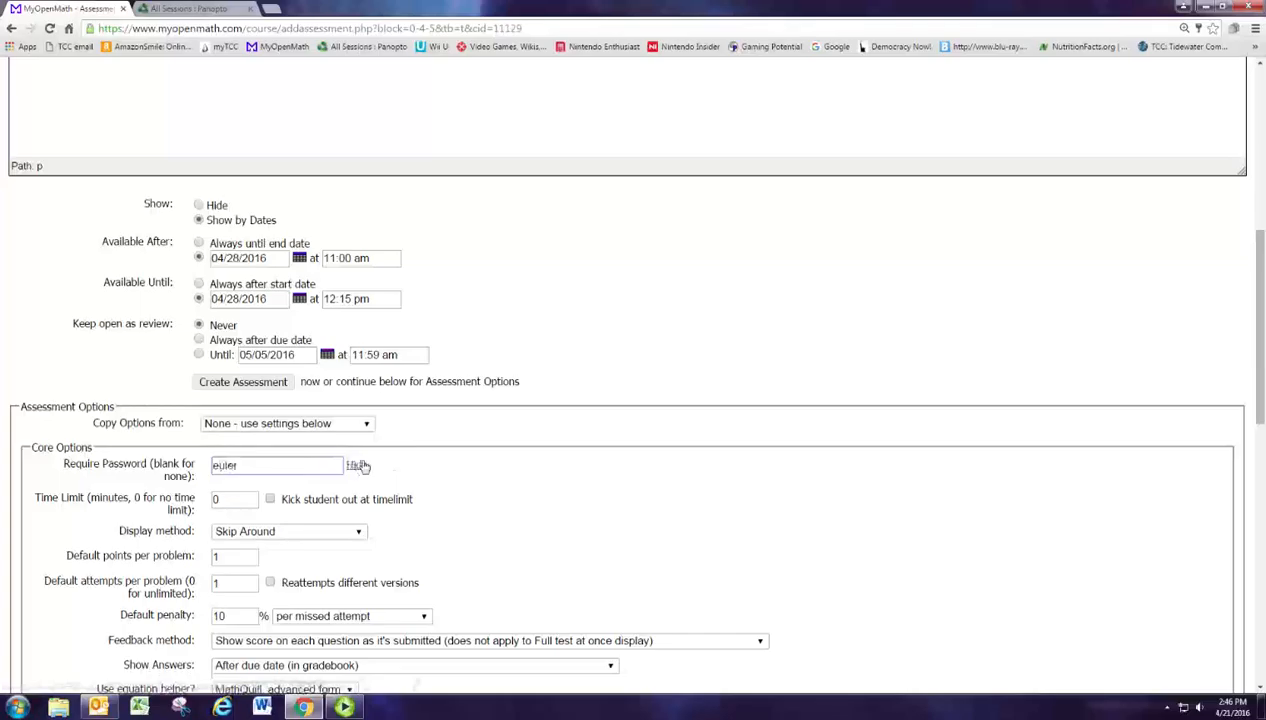
left_click(358, 465)
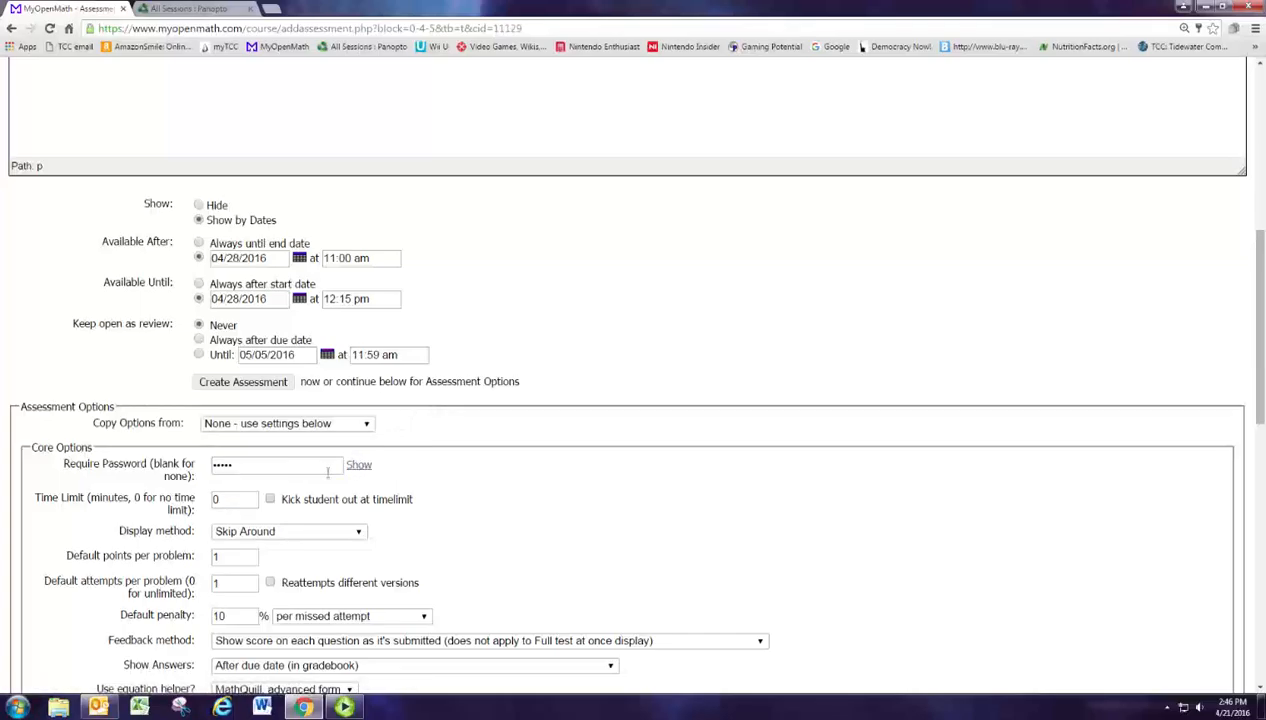
Set a 75-minute time limit and kick students out when it ends
left_click(216, 499)
type("75")
left_click(270, 499)
scroll(323, 511, "down", 1)
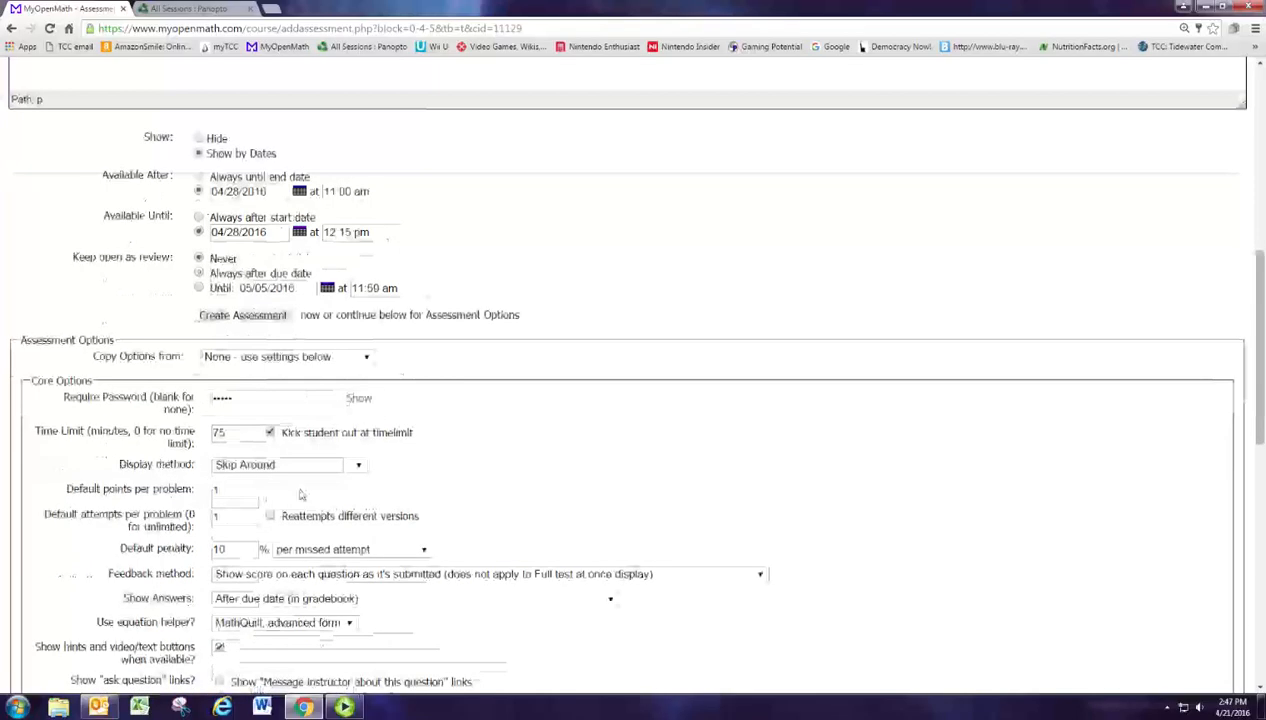
Set Display method to 'Full test, submit one at time'
left_click(283, 464)
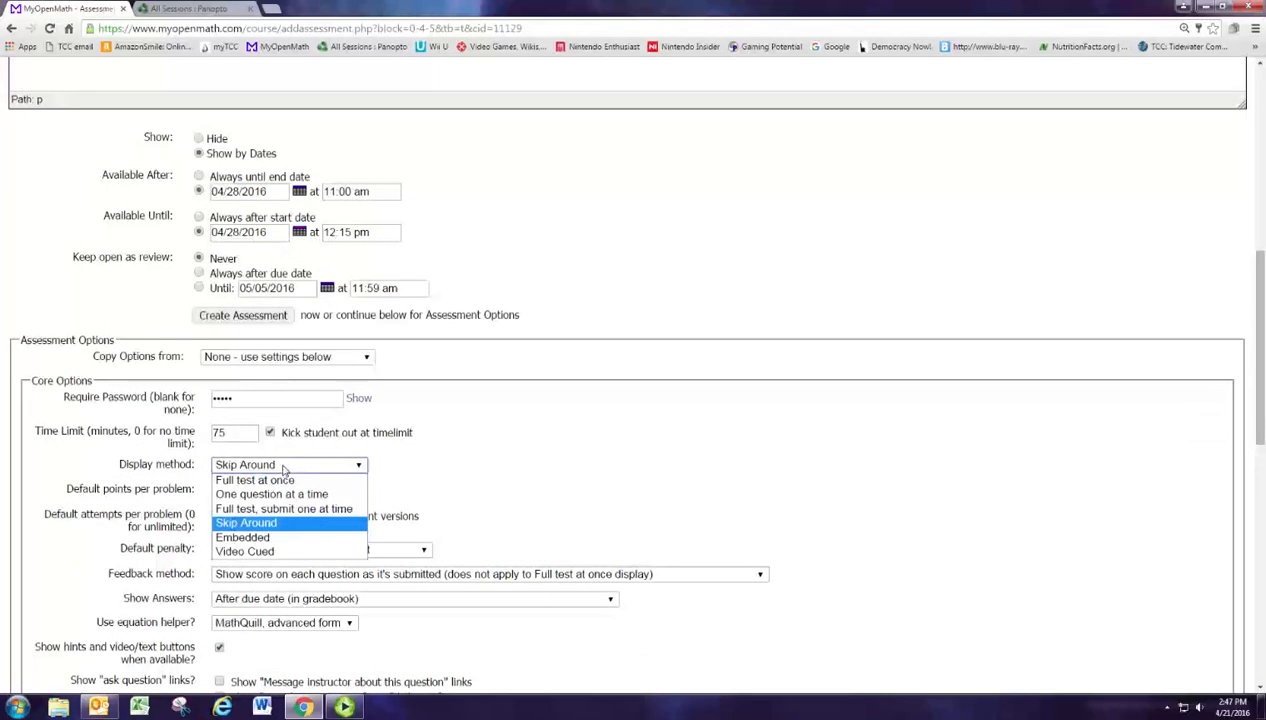
left_click(283, 508)
left_click(300, 466)
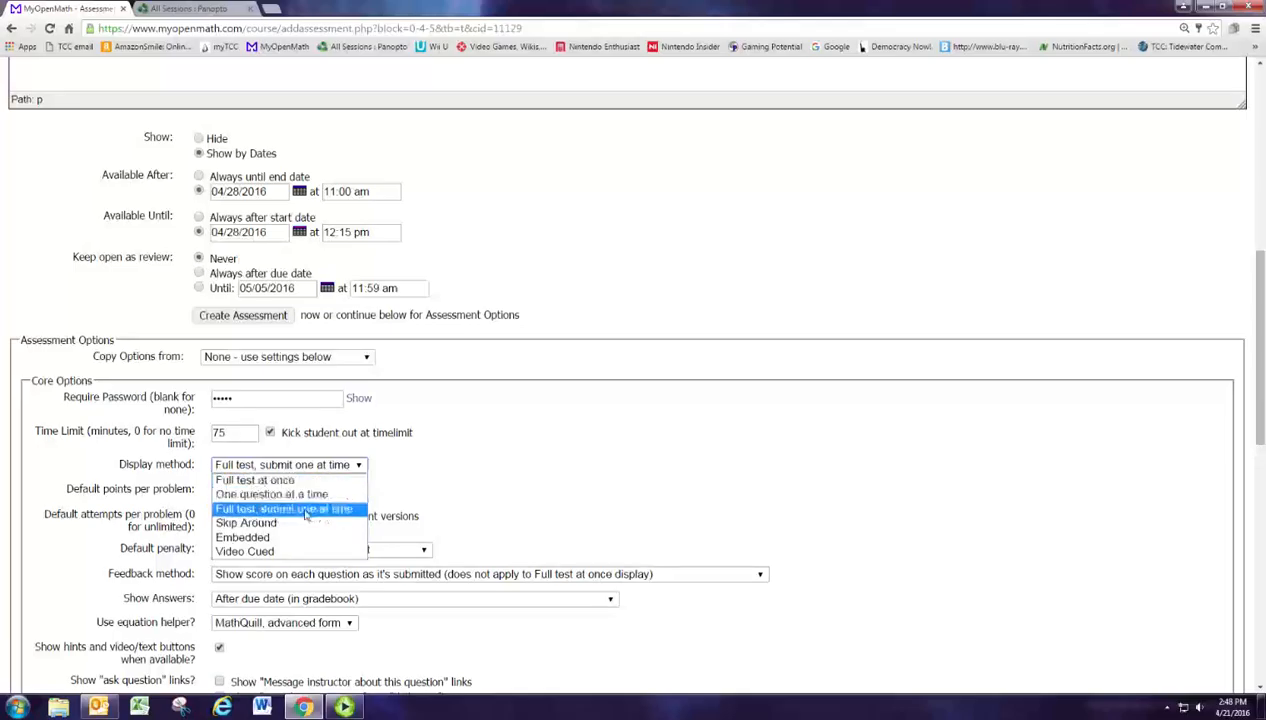
left_click(306, 510)
type("1")
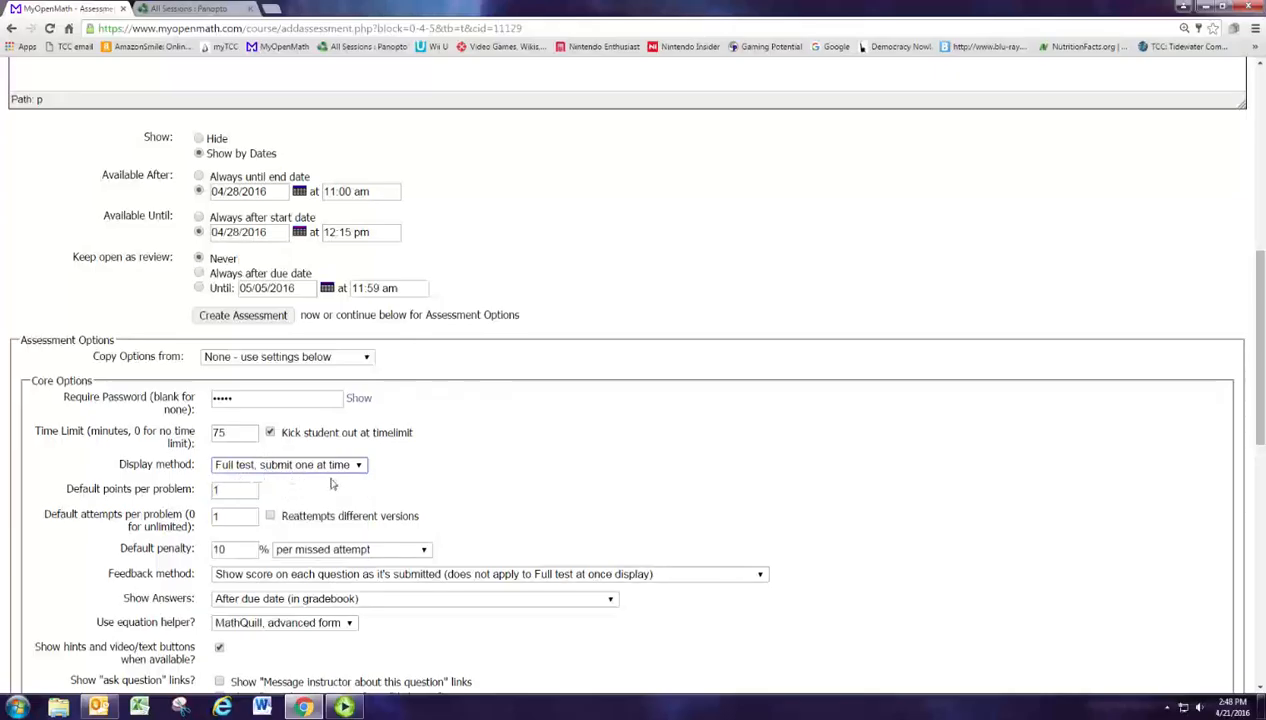
left_click(240, 490)
scroll(240, 490, "down", 1)
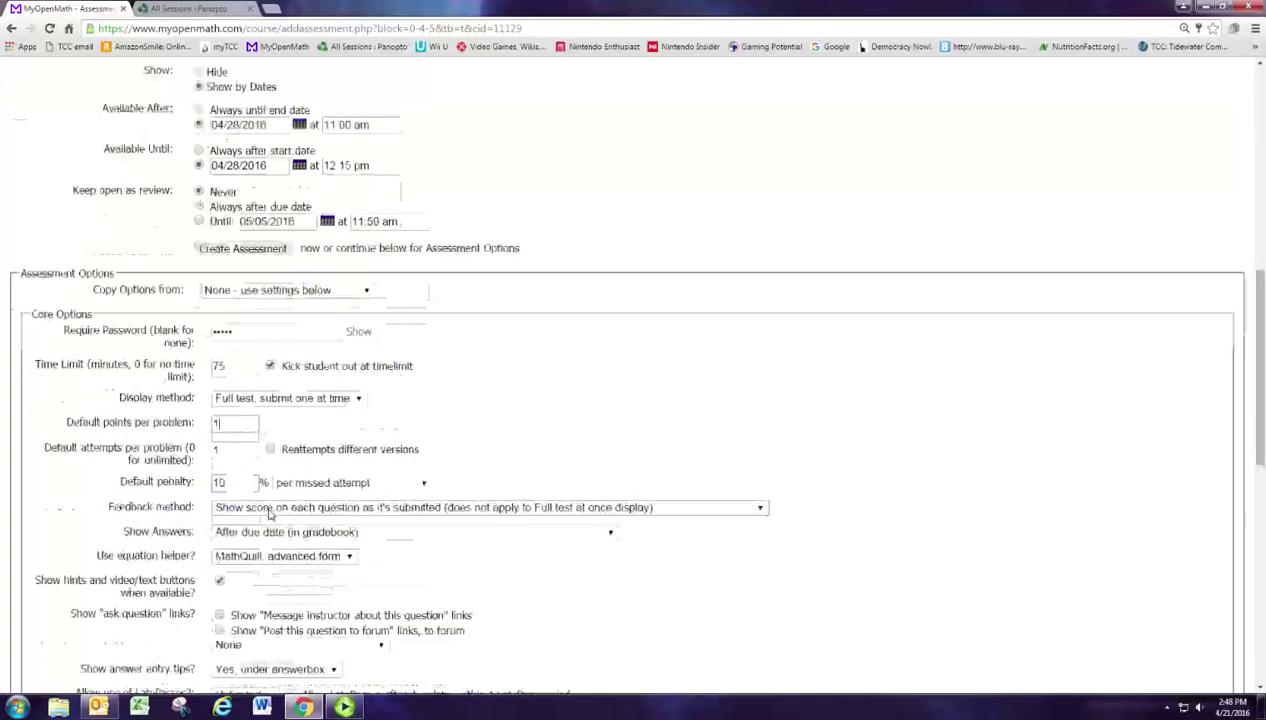
left_click(236, 450)
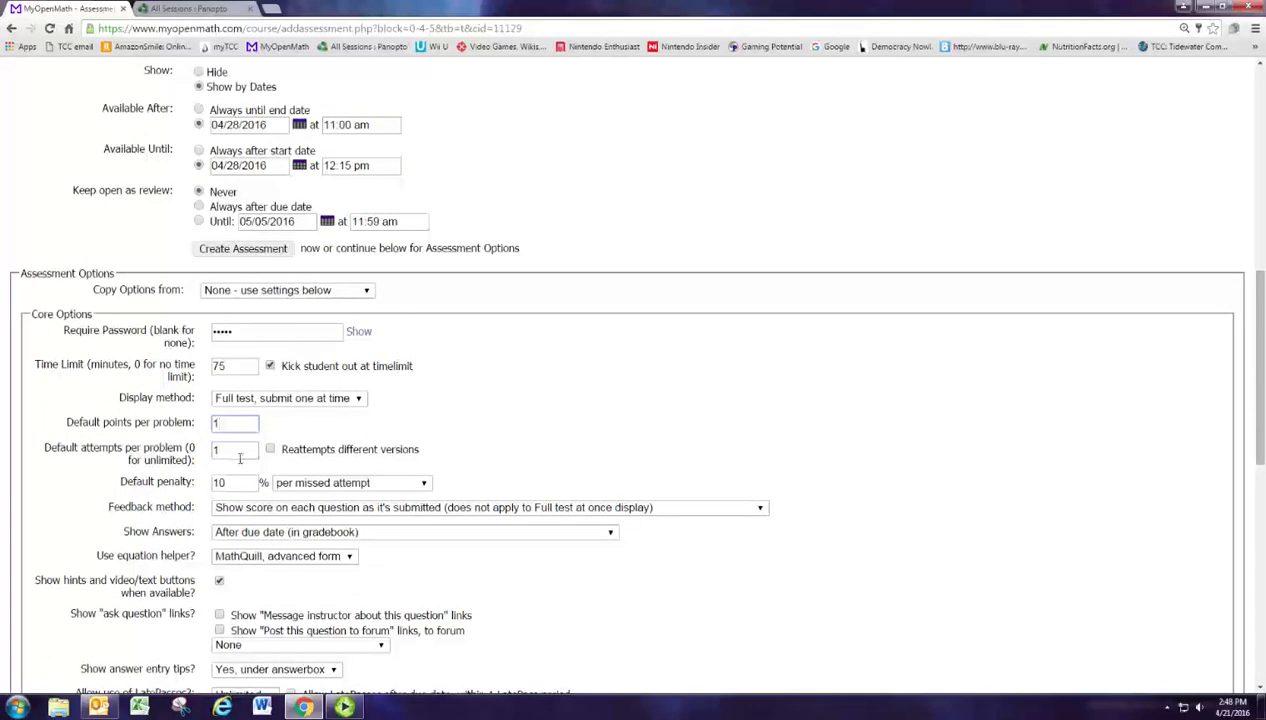
left_click(244, 484)
left_click(241, 450)
scroll(256, 467, "down", 1)
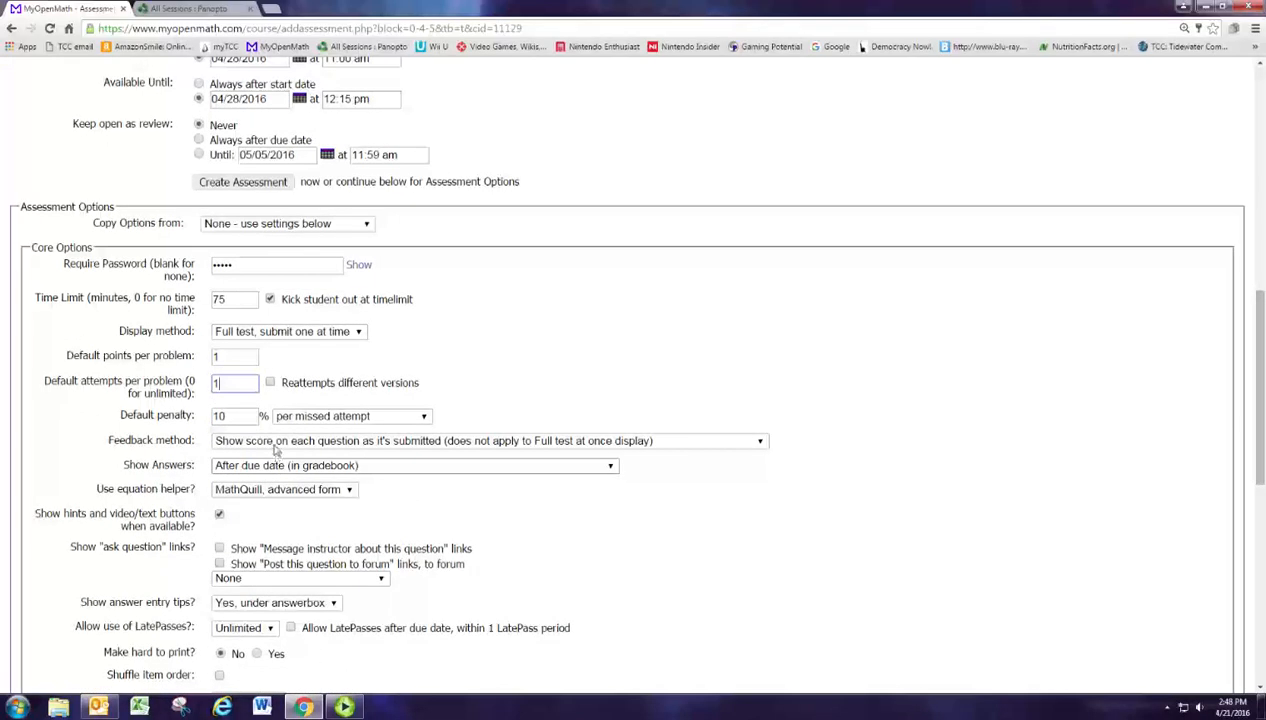
Set Feedback method to show each question's score at the end of the test
left_click(275, 443)
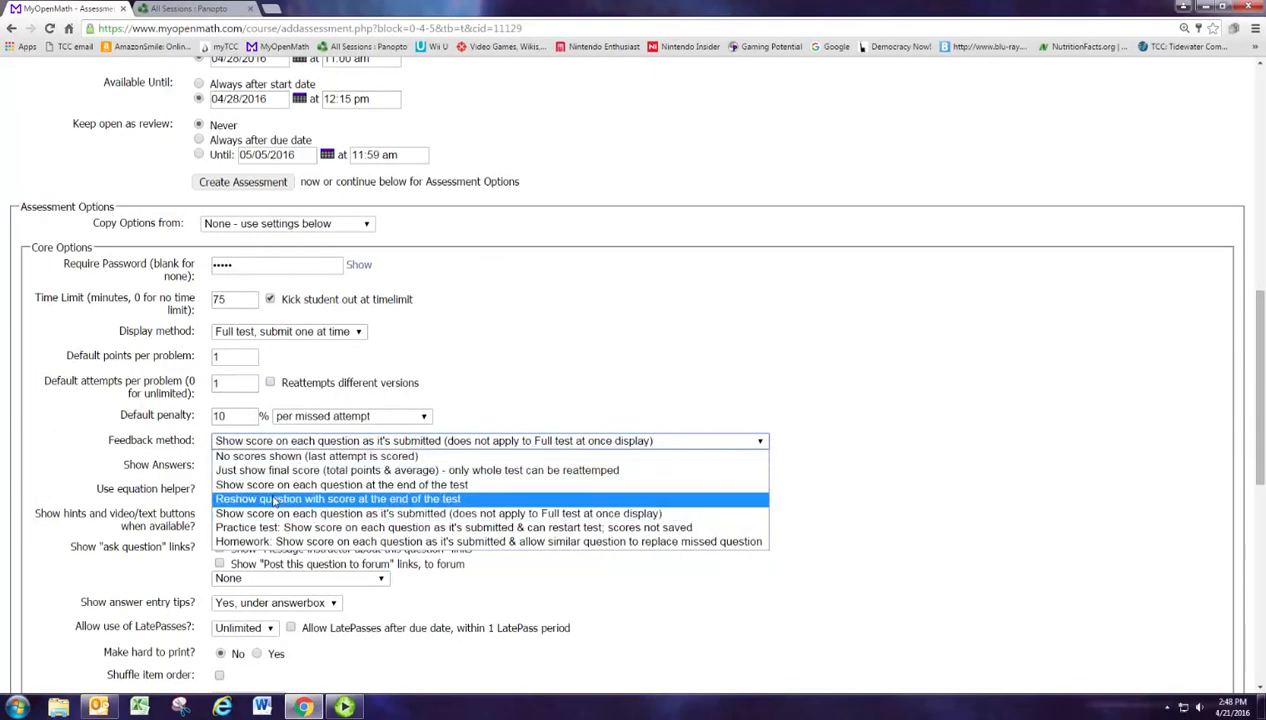
left_click(337, 498)
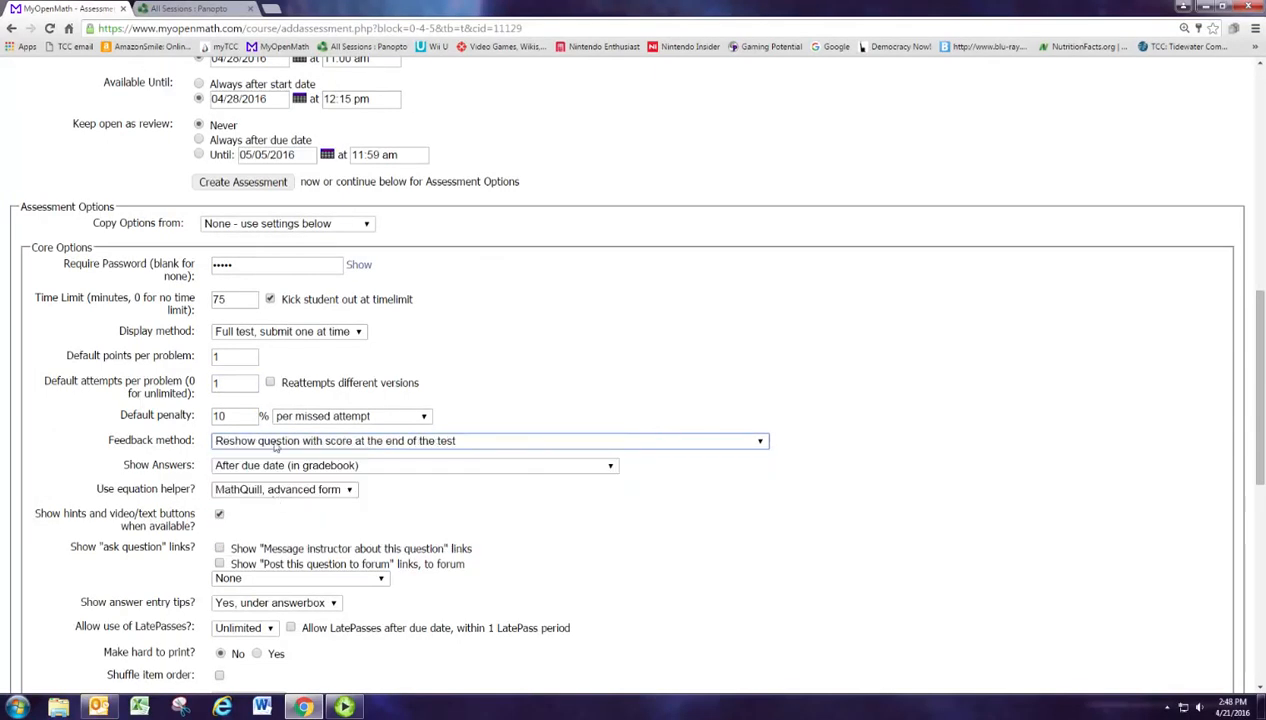
left_click(275, 441)
left_click(275, 478)
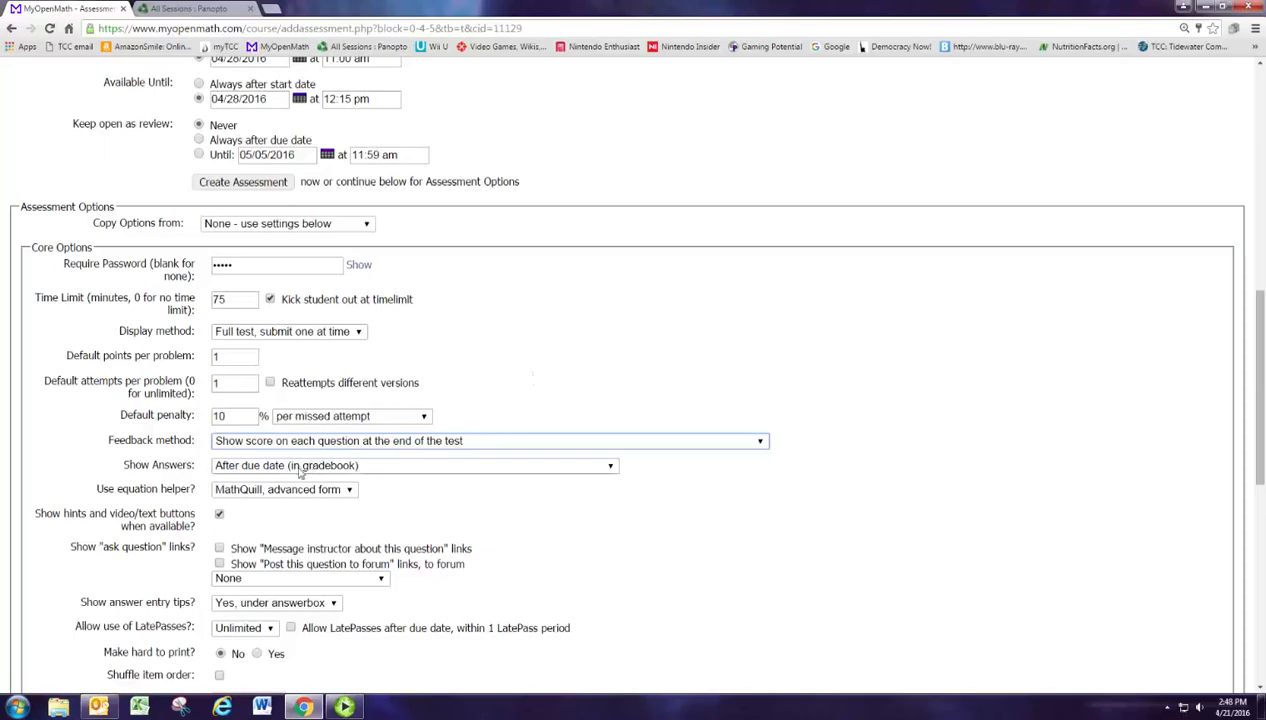
Set Show Answers to never, but allow students to review their own answers
left_click(299, 467)
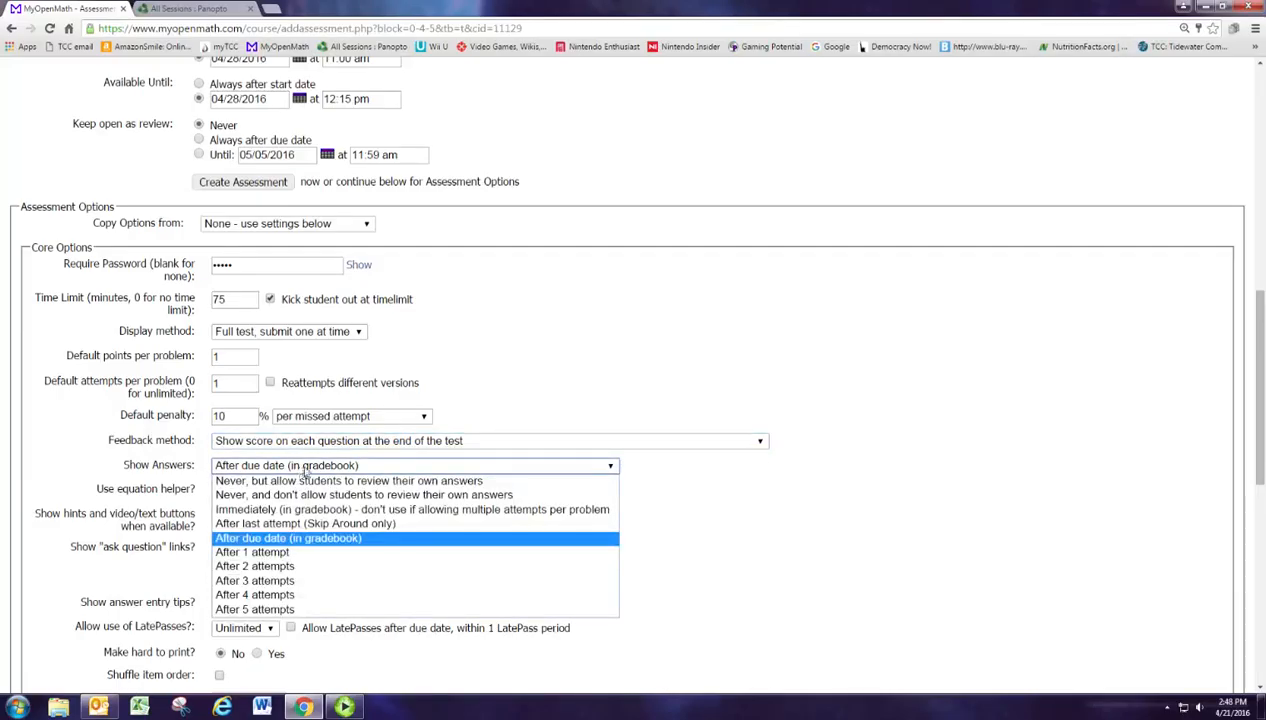
left_click(305, 481)
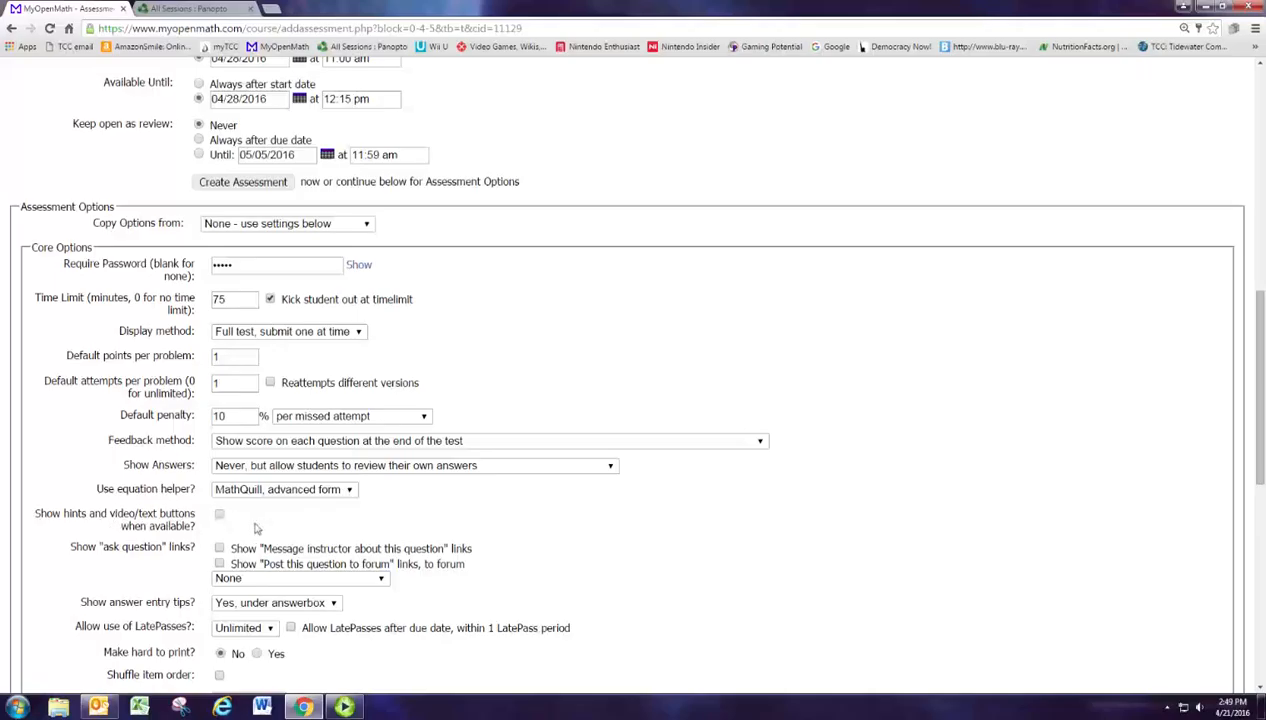
scroll(268, 524, "down", 1)
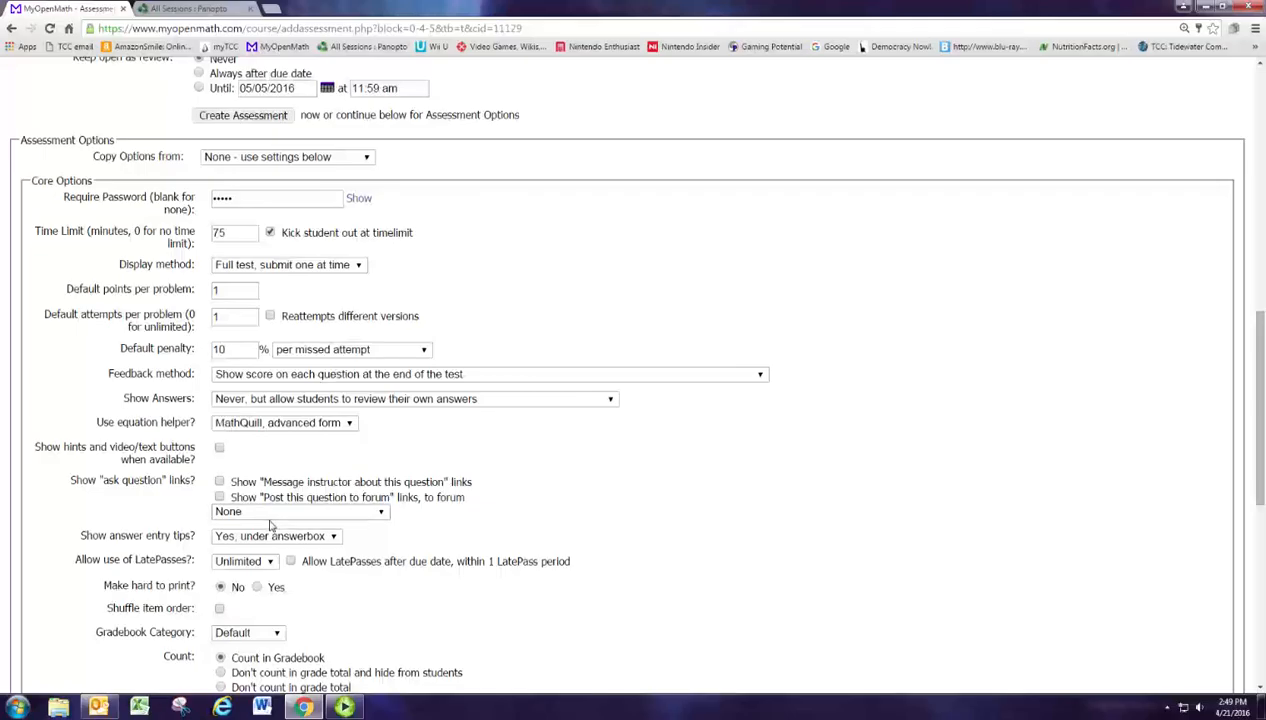
scroll(269, 524, "down", 2)
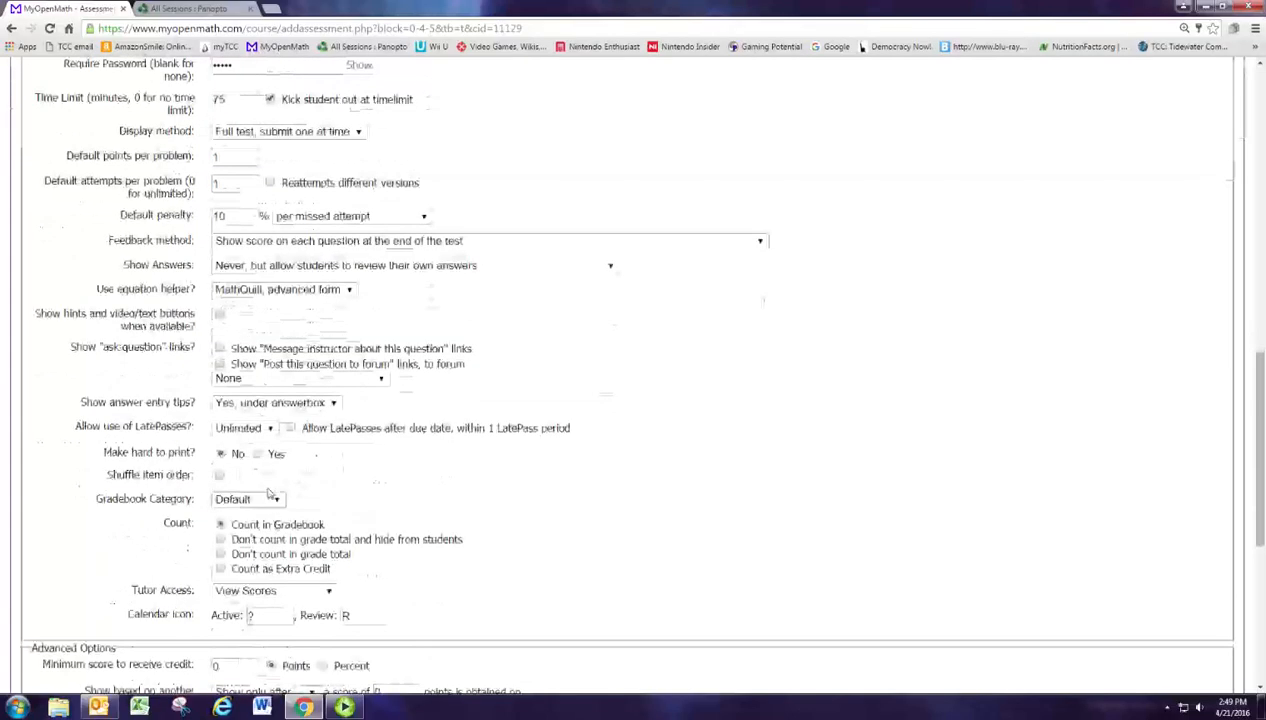
Set LatePasses to None, shuffle item order, and choose the Final gradebook category
left_click(242, 428)
left_click(235, 442)
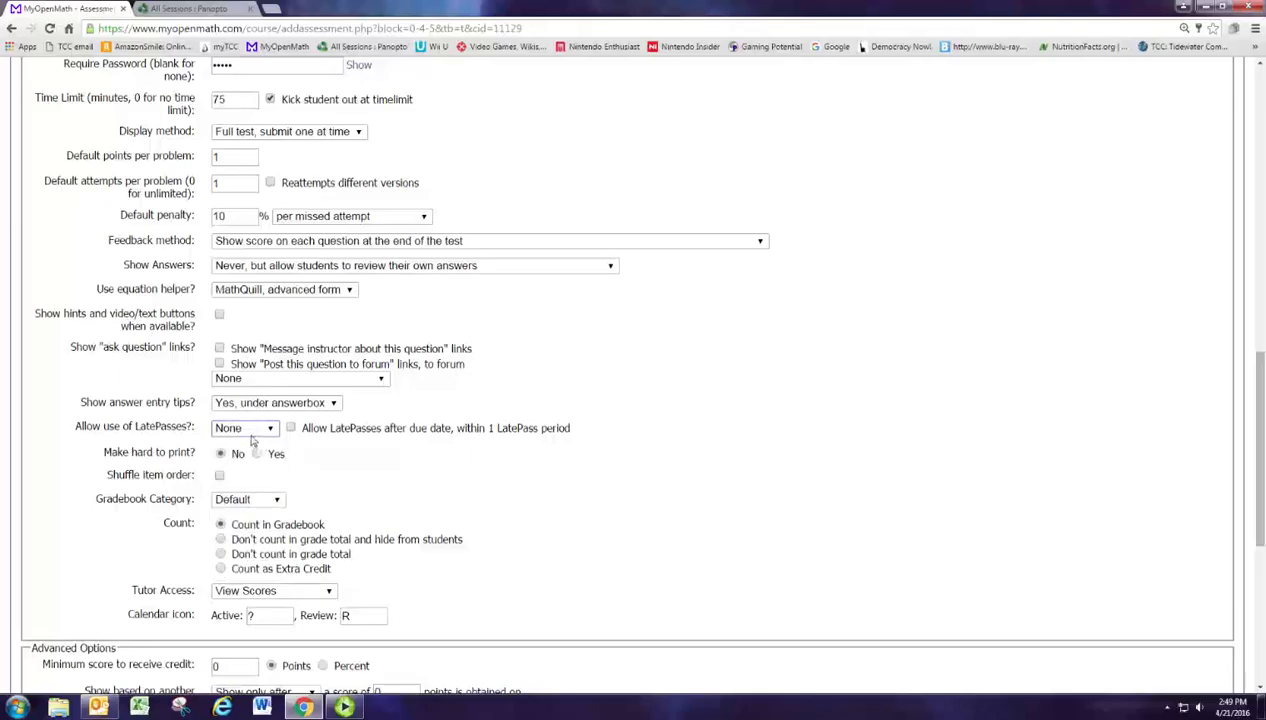
left_click(219, 475)
left_click(265, 500)
left_click(240, 557)
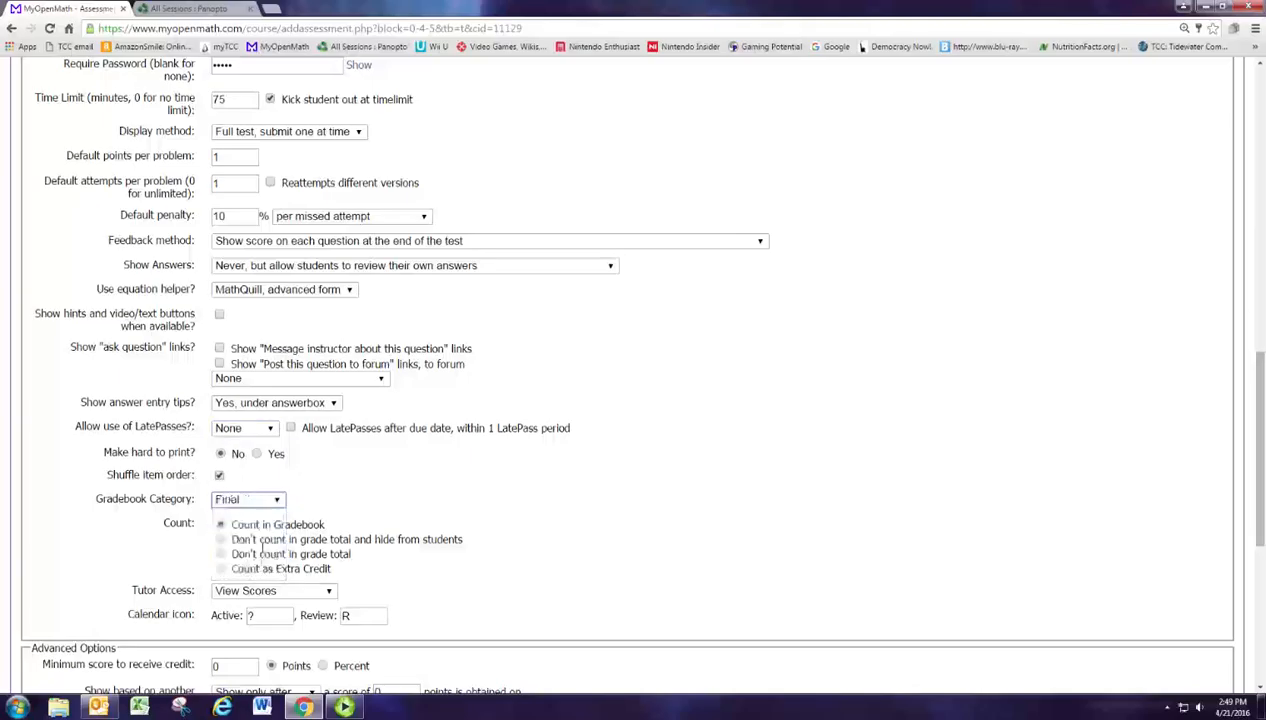
scroll(310, 500, "down", 1)
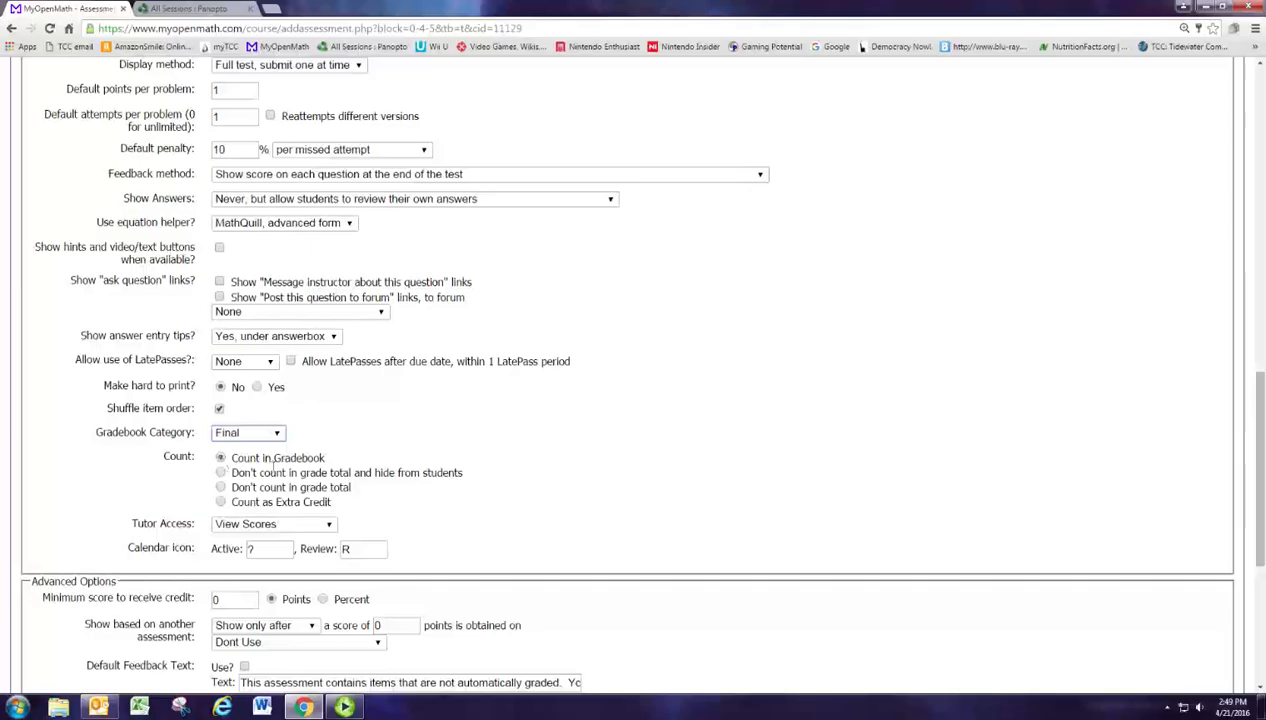
Replace the active calendar icon '?' with Final Exam and create the assessment
double_click(250, 548)
type("Final Exam")
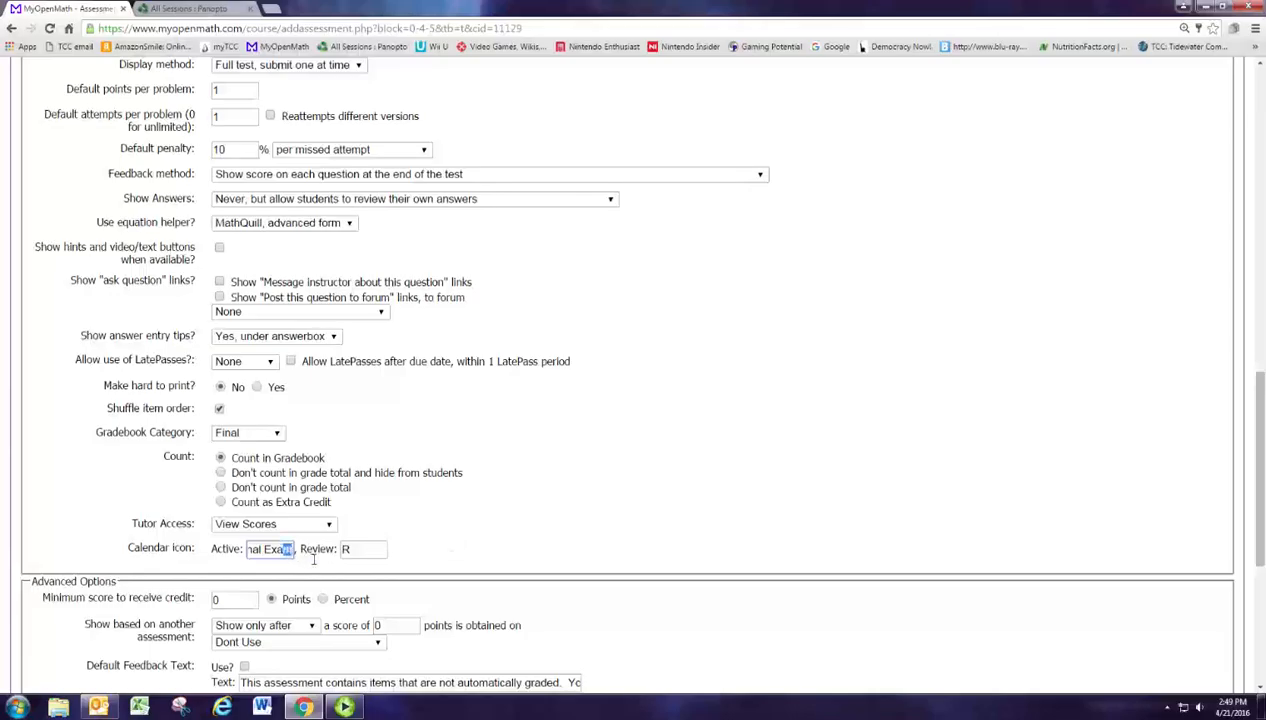
left_click(388, 540)
scroll(455, 536, "up", 6)
scroll(455, 536, "up", 4)
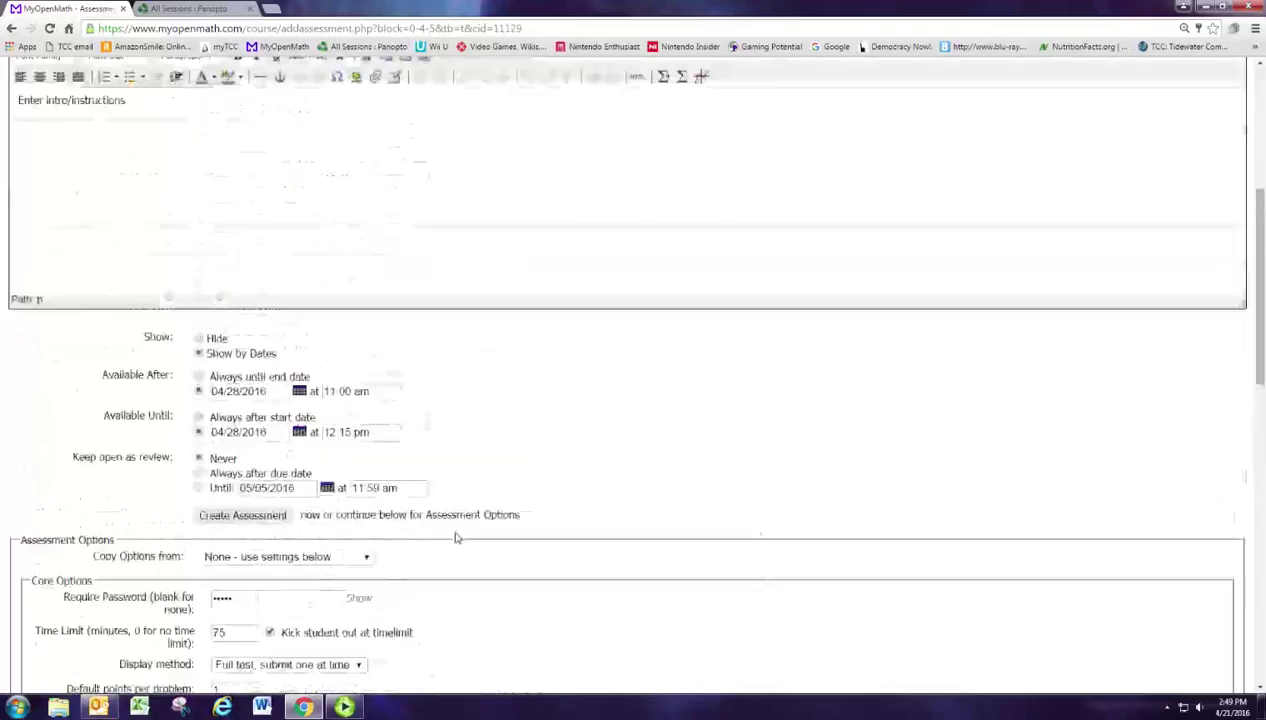
left_click(230, 517)
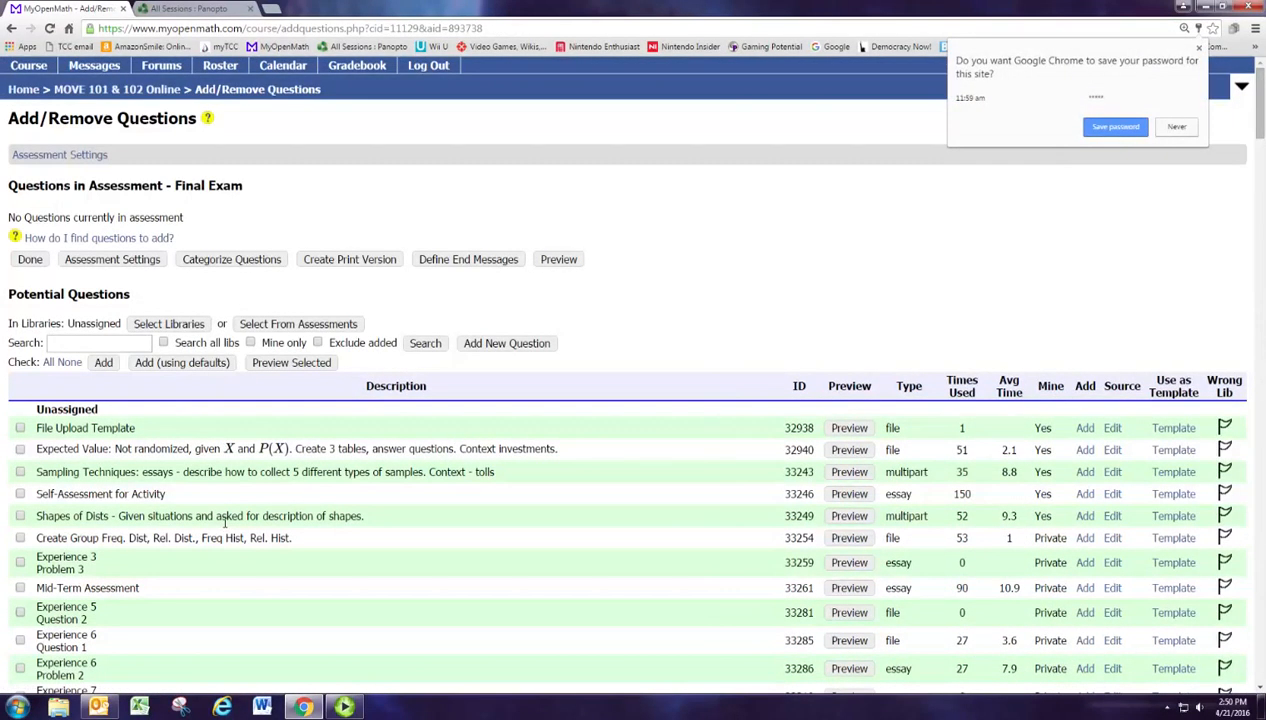
Decline Chrome's save-password prompt, leaving the empty Add/Remove Questions page
left_click(1176, 128)
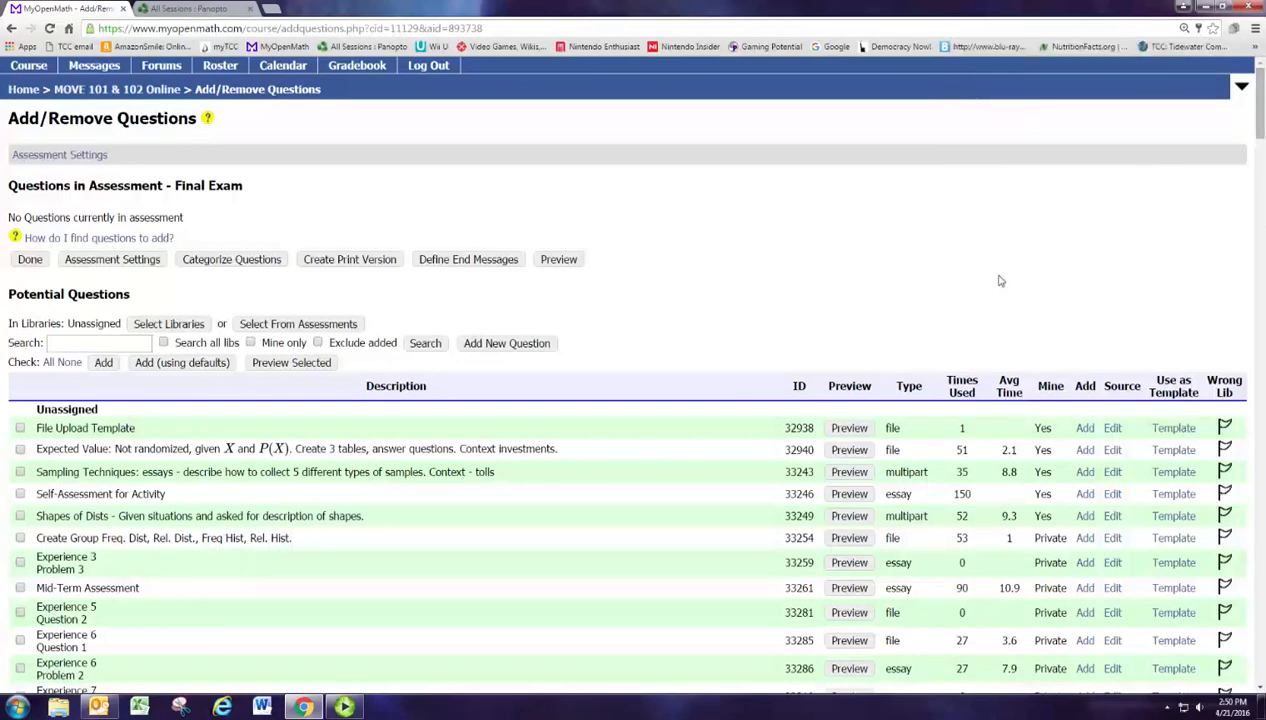